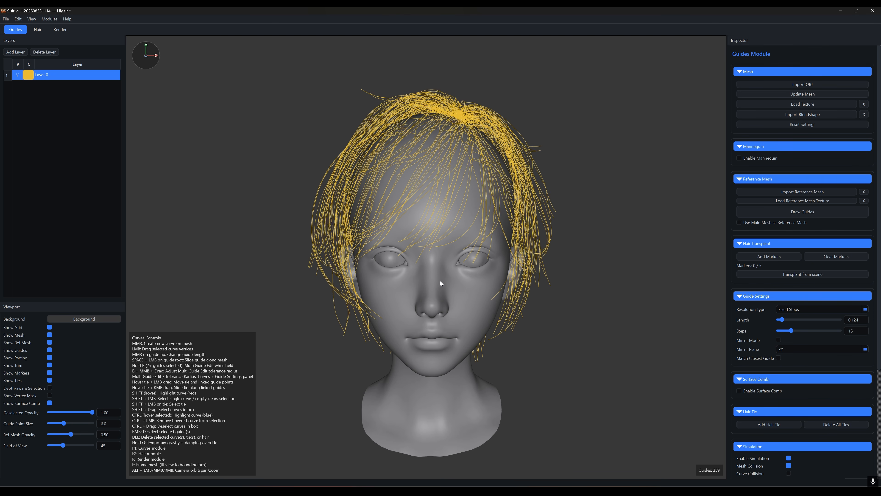
# - Box-select the fringe guides without depth-aware selection, check the back of the head for selected guides, and clear the selection
pyautogui.scroll(3, 440, 280)
pyautogui.keyDown('shift'); pyautogui.moveTo(381, 285); pyautogui.dragTo(493, 132); pyautogui.keyUp('shift')
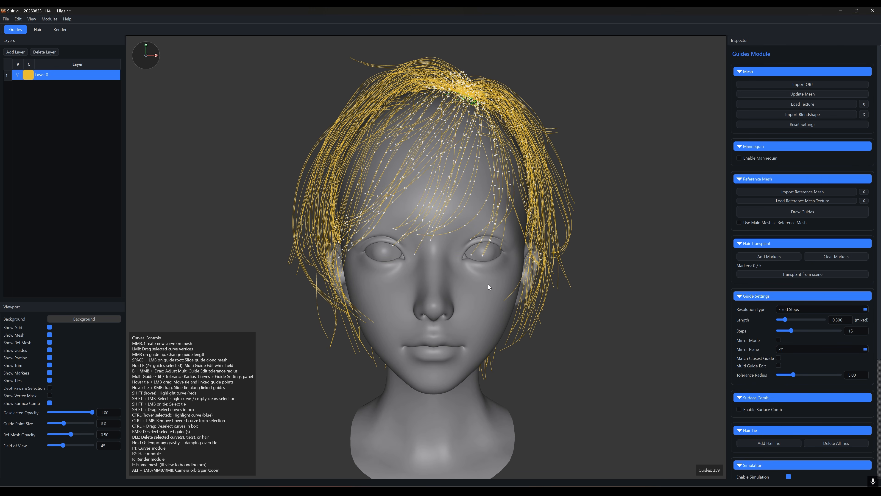
pyautogui.keyDown('alt'); pyautogui.moveTo(488, 284); pyautogui.dragTo(296, 284); pyautogui.keyUp('alt')
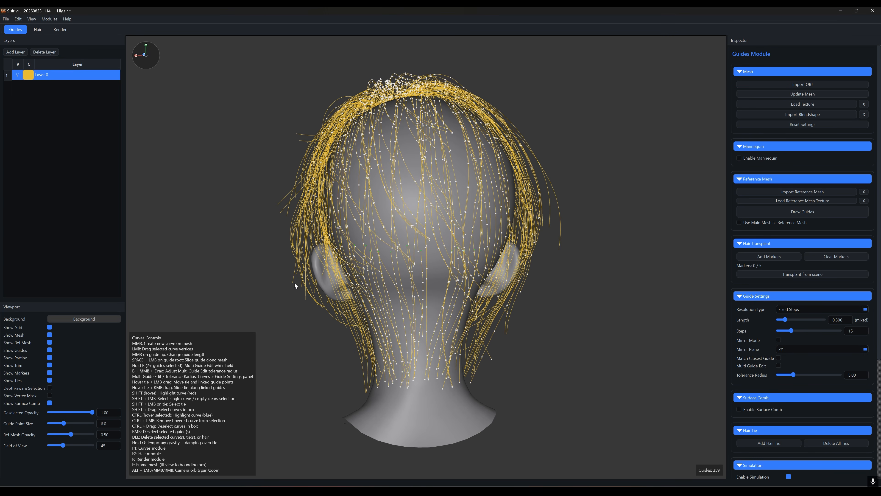
pyautogui.keyDown('alt'); pyautogui.moveTo(295, 283); pyautogui.dragTo(501, 283); pyautogui.keyUp('alt')
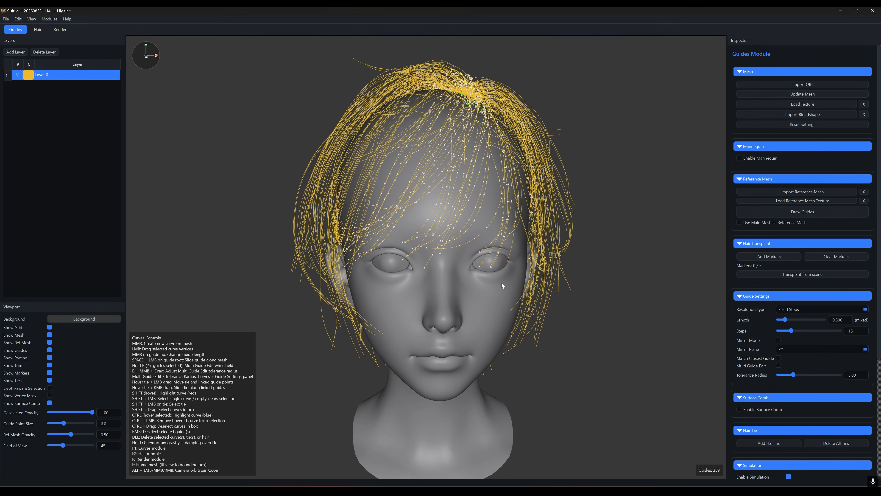
pyautogui.rightClick(594, 286)
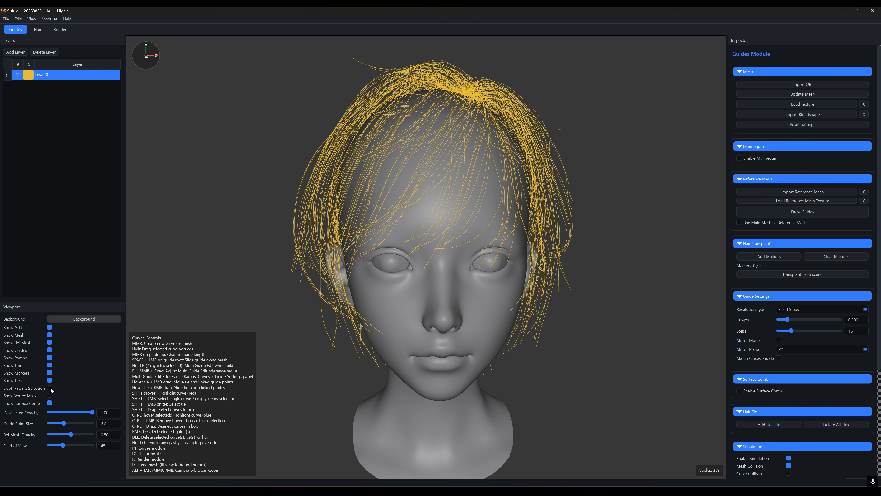
# - Enable depth-aware selection and box-select the fringe guides over the forehead
pyautogui.keyDown('shift'); pyautogui.moveTo(326, 285); pyautogui.dragTo(493, 164); pyautogui.keyUp('shift')
pyautogui.moveTo(486, 293)
pyautogui.keyDown('alt'); pyautogui.mouseDown()
pyautogui.moveTo(257, 295)
pyautogui.moveTo(484, 296)
pyautogui.mouseUp(); pyautogui.keyUp('alt')
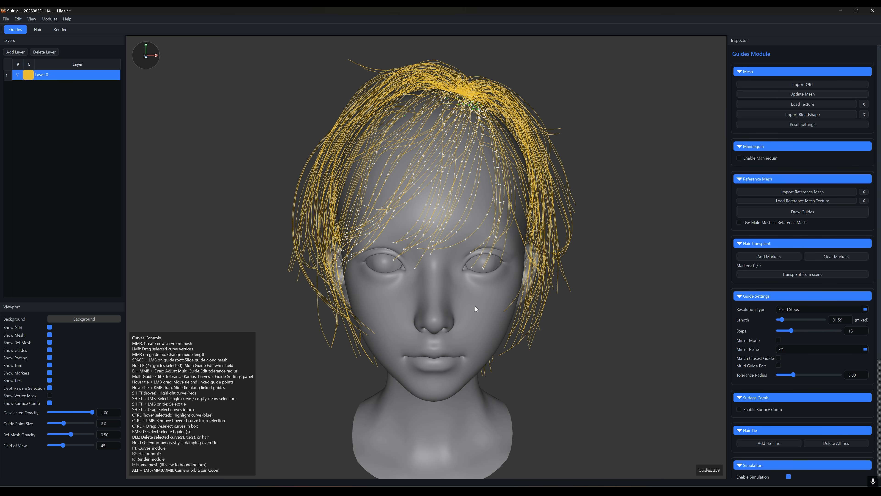
# - Part the selected fringe guides toward both temples with Multi Guide Edit, raising the tolerance radius to 6.25, and deselect them
pyautogui.press('b')
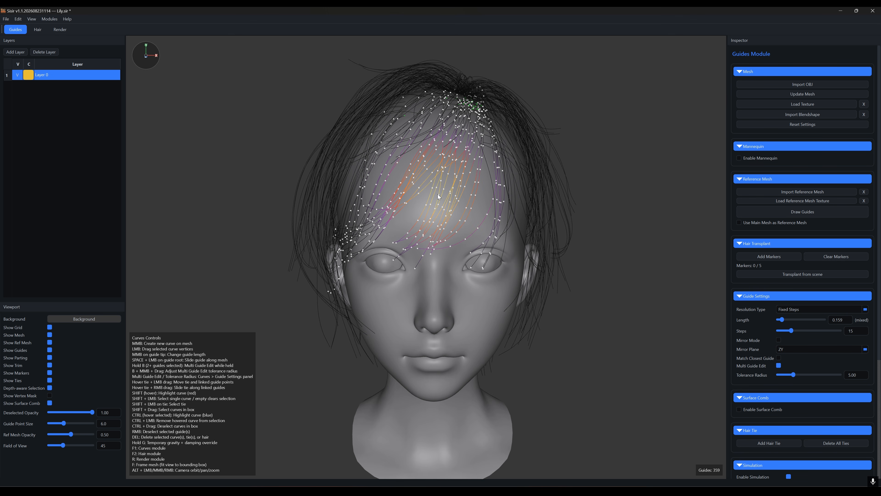
pyautogui.moveTo(438, 197); pyautogui.dragTo(465, 197, button='middle')
pyautogui.moveTo(391, 223); pyautogui.dragTo(435, 229)
pyautogui.moveTo(434, 229); pyautogui.dragTo(401, 234, button='middle')
pyautogui.moveTo(402, 234); pyautogui.dragTo(434, 180)
pyautogui.moveTo(464, 233); pyautogui.dragTo(494, 232, button='middle')
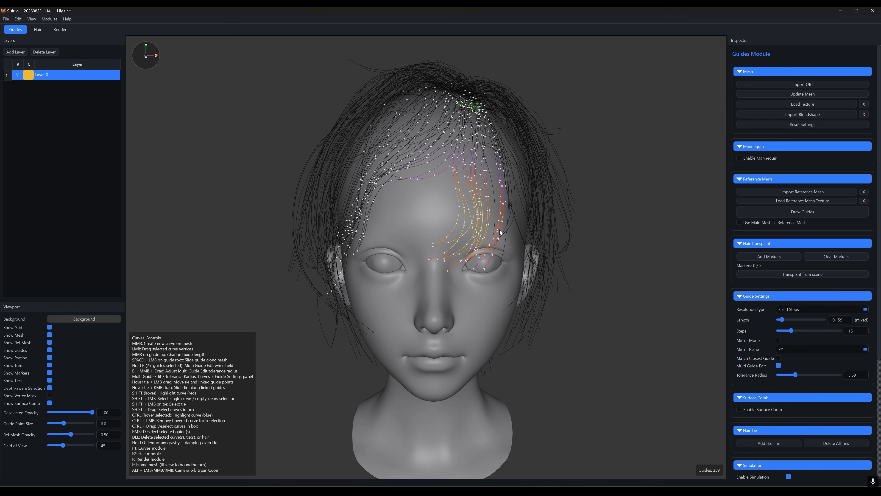
pyautogui.moveTo(464, 238); pyautogui.dragTo(492, 238)
pyautogui.moveTo(368, 216); pyautogui.dragTo(338, 197)
pyautogui.moveTo(482, 223); pyautogui.dragTo(485, 231)
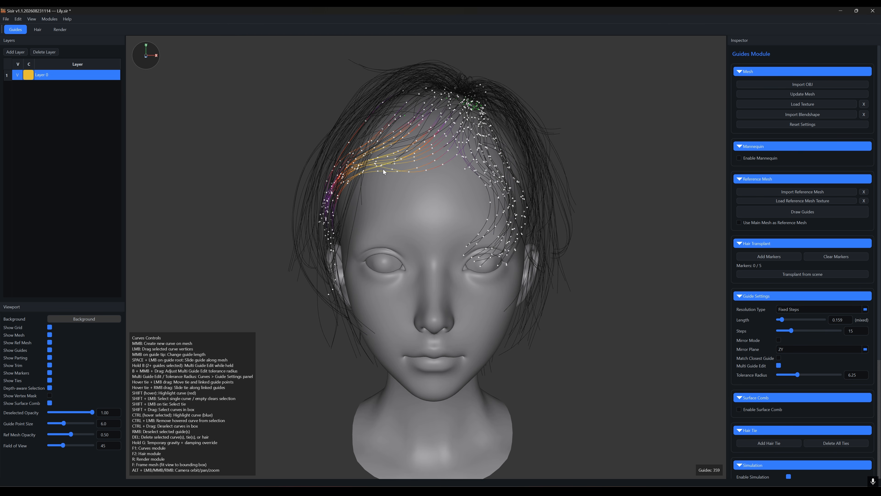
pyautogui.rightClick(424, 205)
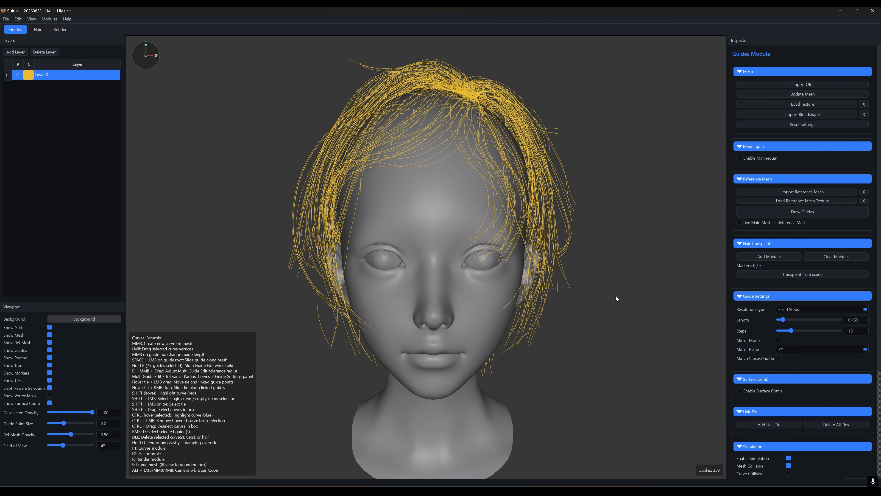
# - Select the guides at the back of the head, pull the nape section outward with Multi Guide Edit, and deselect them
pyautogui.keyDown('alt'); pyautogui.moveTo(616, 295); pyautogui.dragTo(468, 360); pyautogui.keyUp('alt')
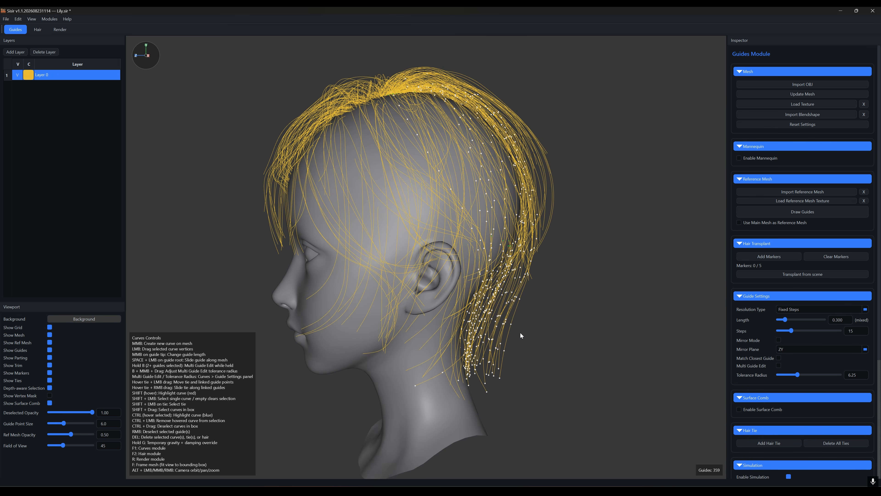
pyautogui.press('b')
pyautogui.moveTo(472, 321)
pyautogui.mouseDown()
pyautogui.moveTo(485, 322)
pyautogui.moveTo(489, 342)
pyautogui.moveTo(517, 281)
pyautogui.moveTo(533, 289)
pyautogui.moveTo(570, 275)
pyautogui.mouseUp()
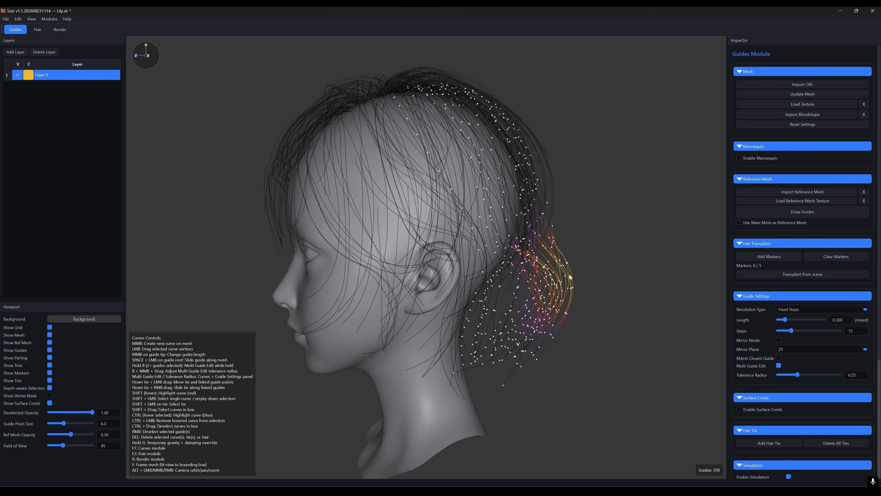
pyautogui.moveTo(537, 347); pyautogui.dragTo(520, 348)
pyautogui.rightClick(576, 339)
pyautogui.keyDown('alt'); pyautogui.moveTo(592, 358); pyautogui.dragTo(632, 361); pyautogui.keyUp('alt')
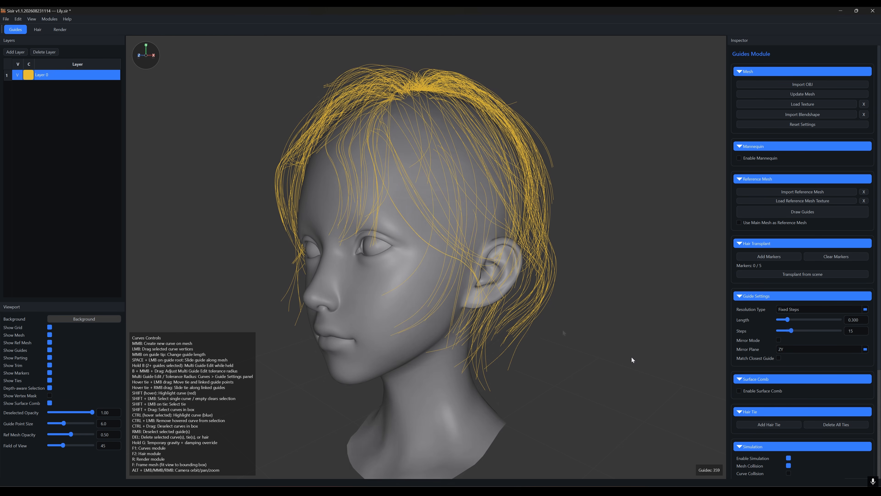
# - Create a new scene, enable Surface Comb and populate the default sphere with guides at a density of 0.50
pyautogui.hotkey('ctrl', 'n')
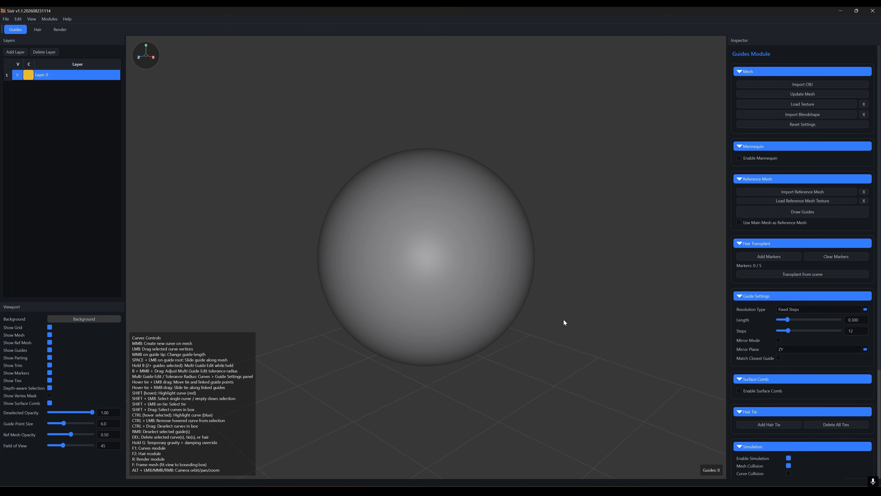
pyautogui.keyDown('alt'); pyautogui.moveTo(539, 358); pyautogui.dragTo(568, 353); pyautogui.keyUp('alt')
pyautogui.click(739, 390)
pyautogui.scroll(-3, 738, 372)
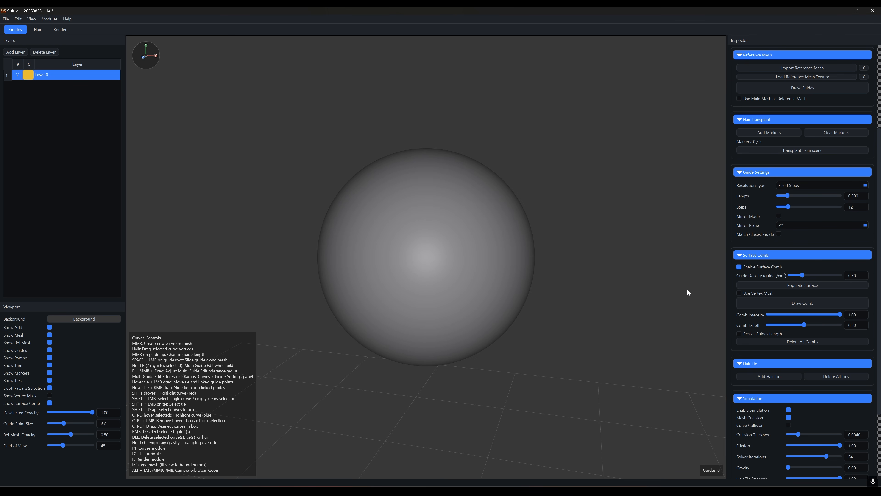
pyautogui.click(803, 286)
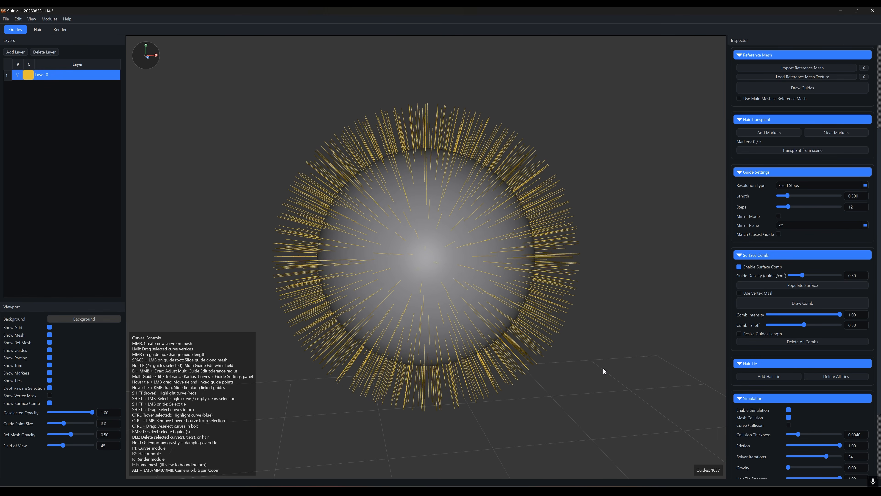
# - Repopulate the sphere with sparser guides at a guide density of 0.09, replacing the existing ones
pyautogui.moveTo(574, 370)
pyautogui.keyDown('alt'); pyautogui.mouseDown()
pyautogui.moveTo(612, 367)
pyautogui.moveTo(601, 377)
pyautogui.moveTo(588, 371)
pyautogui.mouseUp(); pyautogui.keyUp('alt')
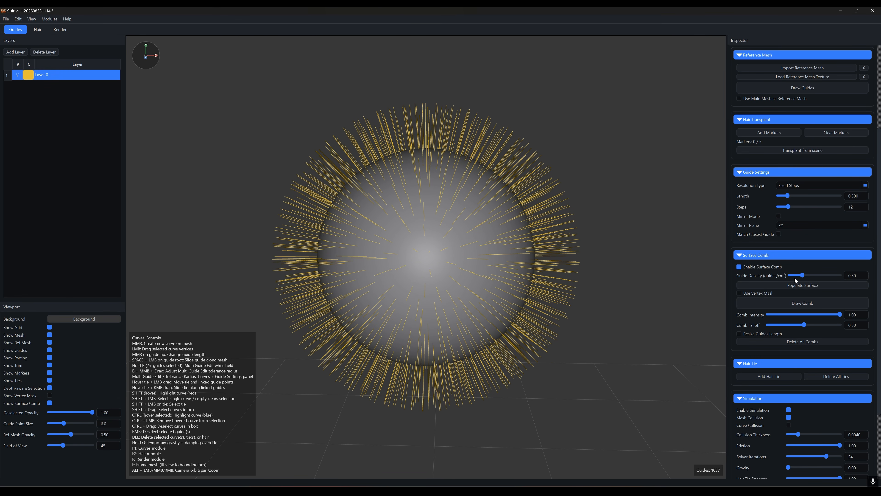
pyautogui.moveTo(802, 278); pyautogui.dragTo(792, 277)
pyautogui.click(800, 286)
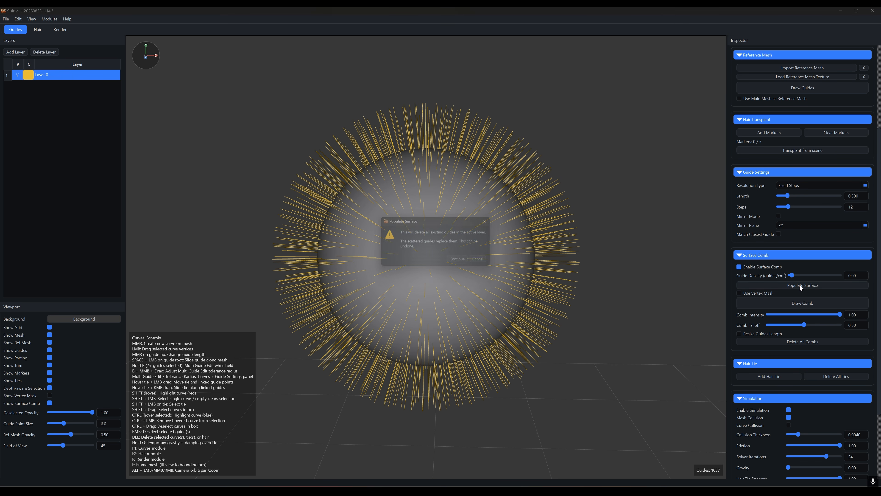
pyautogui.click(462, 261)
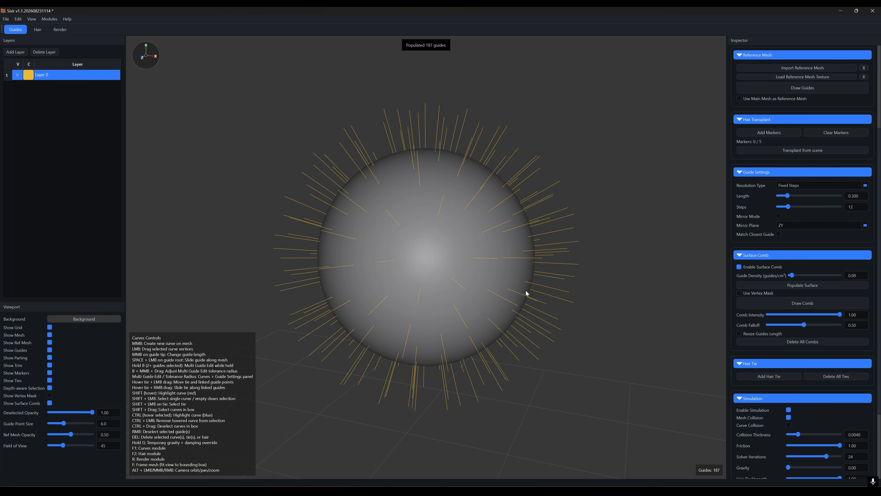
pyautogui.moveTo(526, 291)
pyautogui.keyDown('alt'); pyautogui.mouseDown()
pyautogui.moveTo(524, 280)
pyautogui.moveTo(551, 295)
pyautogui.moveTo(539, 293)
pyautogui.mouseUp(); pyautogui.keyUp('alt')
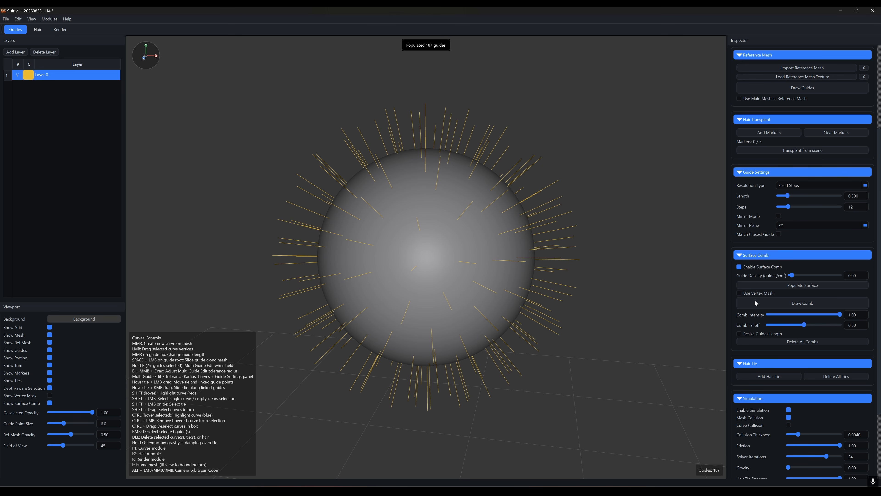
# - Repopulate the sphere with dense guides at a guide density of 2.00, replacing the existing ones
pyautogui.moveTo(792, 275); pyautogui.dragTo(846, 278)
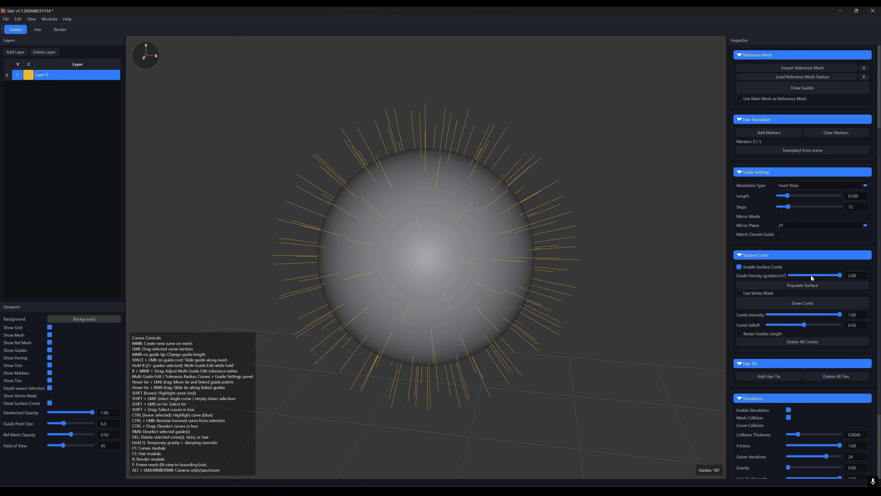
pyautogui.click(807, 285)
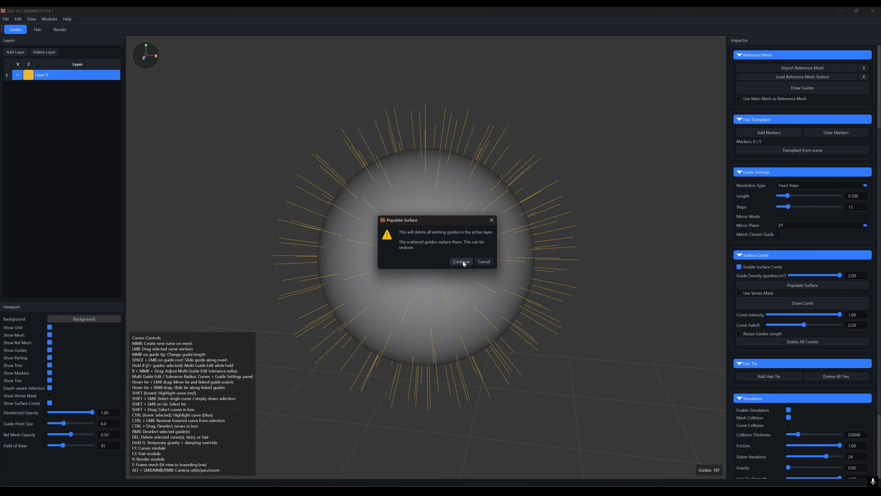
pyautogui.click(461, 261)
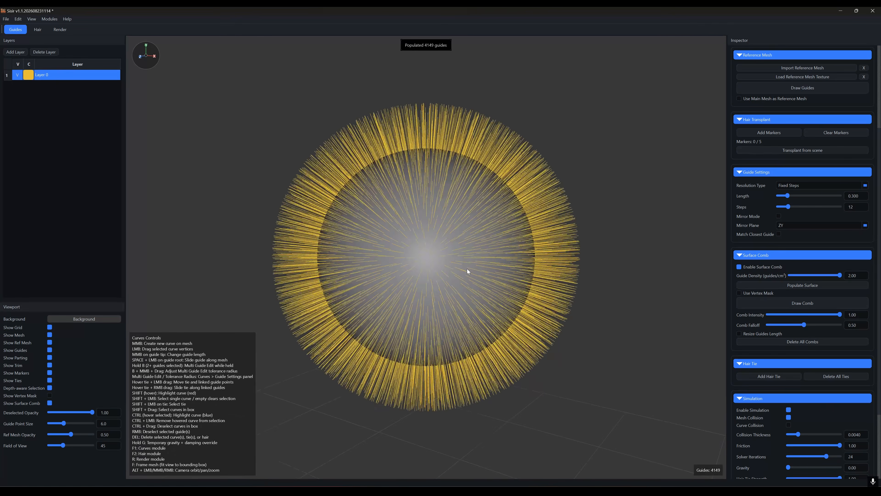
pyautogui.keyDown('alt'); pyautogui.moveTo(466, 269); pyautogui.dragTo(501, 277); pyautogui.keyUp('alt')
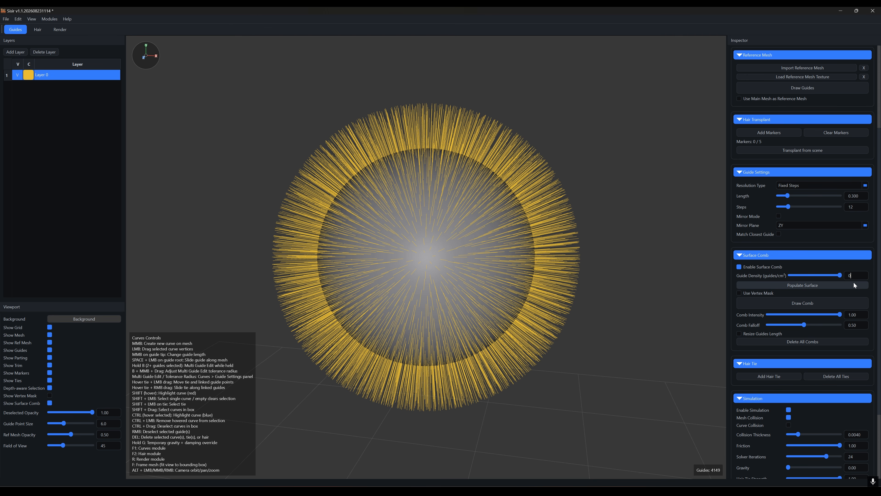
# - Set the guide density back to 0.50 and repopulate the sphere's surface
pyautogui.moveTo(839, 275); pyautogui.dragTo(802, 275)
pyautogui.click(796, 285)
pyautogui.click(462, 262)
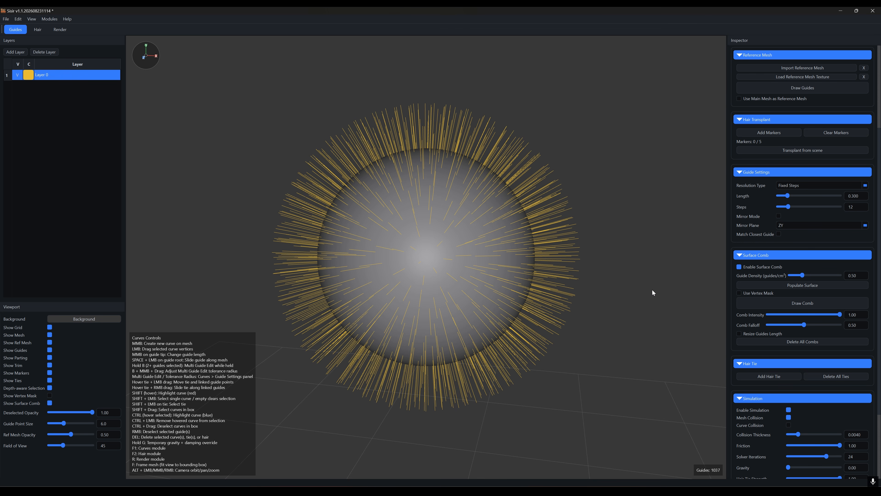
# - Hide the hair in the Hair module and paint a mask over one side of the sphere with a brush radius up to 111
pyautogui.press('F2')
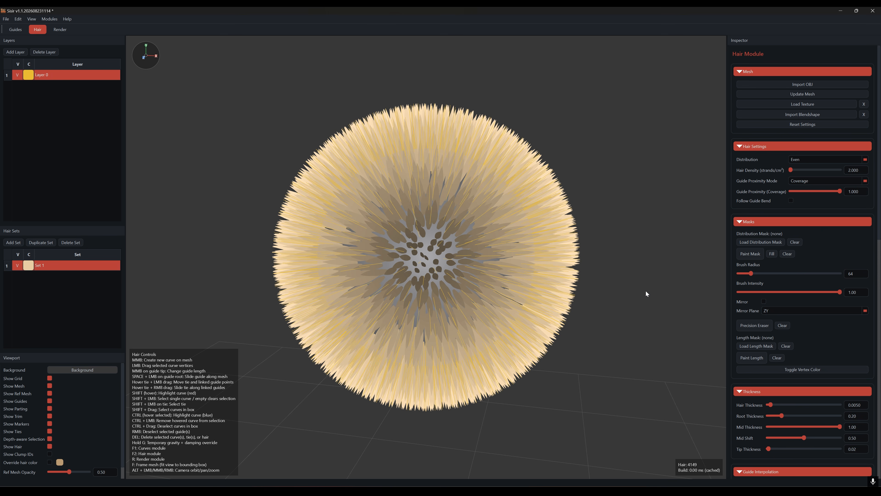
pyautogui.click(50, 447)
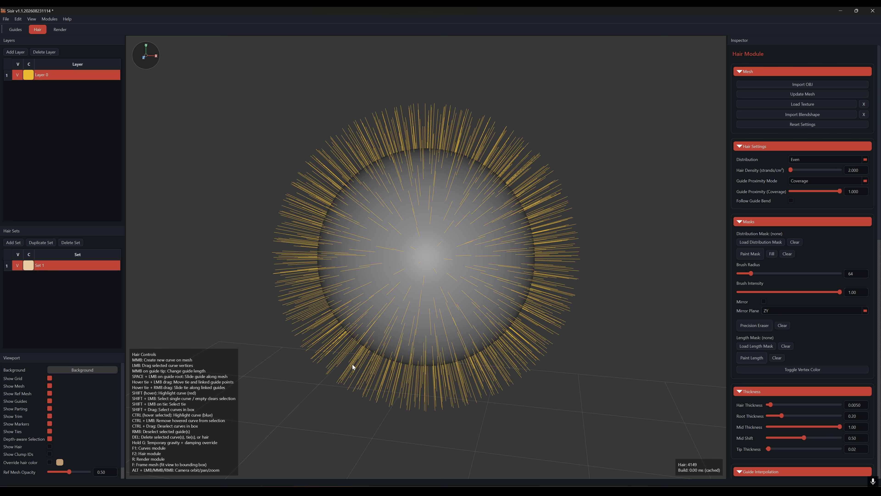
pyautogui.click(750, 253)
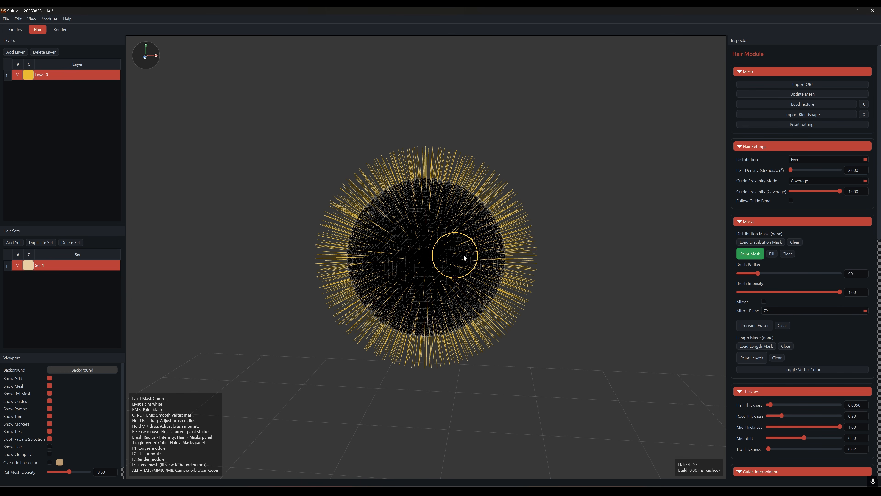
pyautogui.moveTo(464, 255); pyautogui.dragTo(468, 256)
pyautogui.moveTo(443, 255)
pyautogui.mouseDown()
pyautogui.moveTo(444, 326)
pyautogui.moveTo(492, 189)
pyautogui.moveTo(393, 193)
pyautogui.moveTo(383, 275)
pyautogui.moveTo(520, 301)
pyautogui.moveTo(516, 273)
pyautogui.mouseUp()
pyautogui.moveTo(431, 207)
pyautogui.mouseDown()
pyautogui.moveTo(403, 211)
pyautogui.moveTo(385, 292)
pyautogui.mouseUp()
pyautogui.moveTo(385, 292)
pyautogui.keyDown('alt'); pyautogui.mouseDown()
pyautogui.moveTo(456, 274)
pyautogui.moveTo(392, 296)
pyautogui.mouseUp(); pyautogui.keyUp('alt')
pyautogui.moveTo(392, 296)
pyautogui.keyDown('alt'); pyautogui.mouseDown()
pyautogui.moveTo(428, 287)
pyautogui.moveTo(391, 281)
pyautogui.mouseUp(); pyautogui.keyUp('alt')
pyautogui.moveTo(475, 216)
pyautogui.mouseDown()
pyautogui.moveTo(478, 254)
pyautogui.moveTo(433, 284)
pyautogui.mouseUp()
pyautogui.moveTo(433, 285); pyautogui.dragTo(444, 243)
pyautogui.keyDown('alt'); pyautogui.moveTo(502, 274); pyautogui.dragTo(433, 277); pyautogui.keyUp('alt')
pyautogui.keyDown('alt'); pyautogui.moveTo(434, 277); pyautogui.dragTo(570, 280, button='right'); pyautogui.keyUp('alt')
pyautogui.click(750, 254)
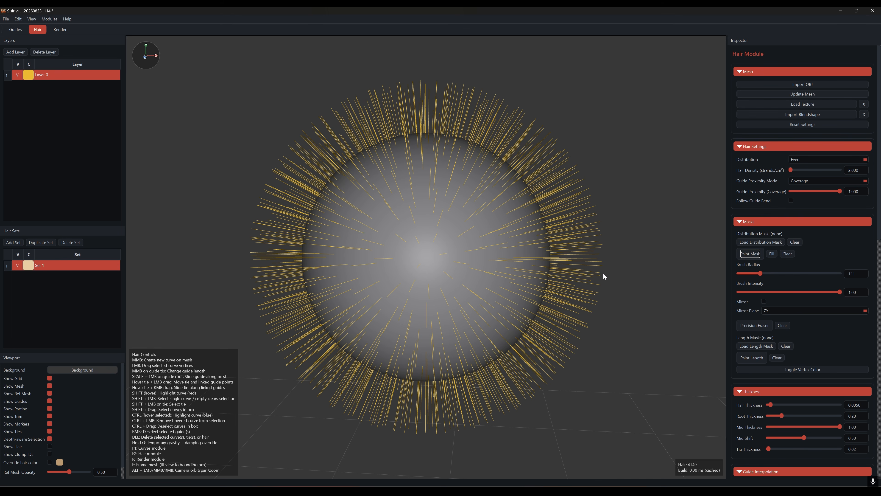
# - Return to the Guides module, enable Use Vertex Mask and repopulate the surface so guides grow only on the painted area
pyautogui.press('F1')
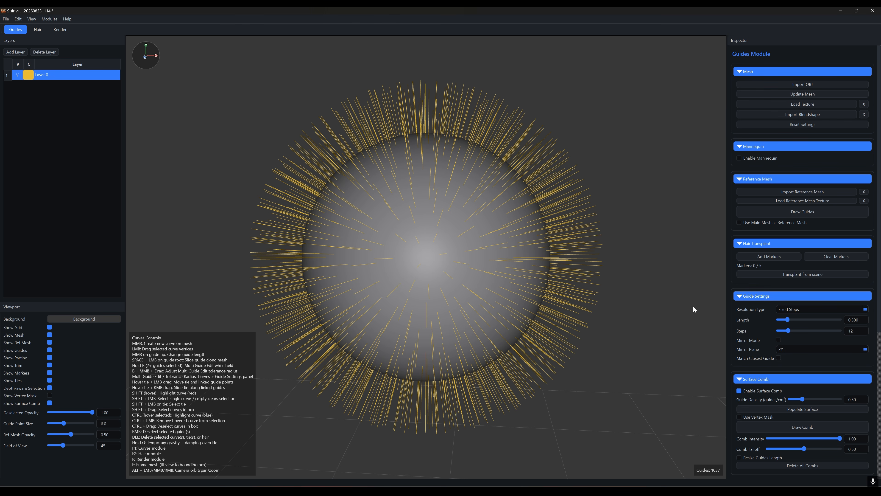
pyautogui.scroll(-3, 749, 306)
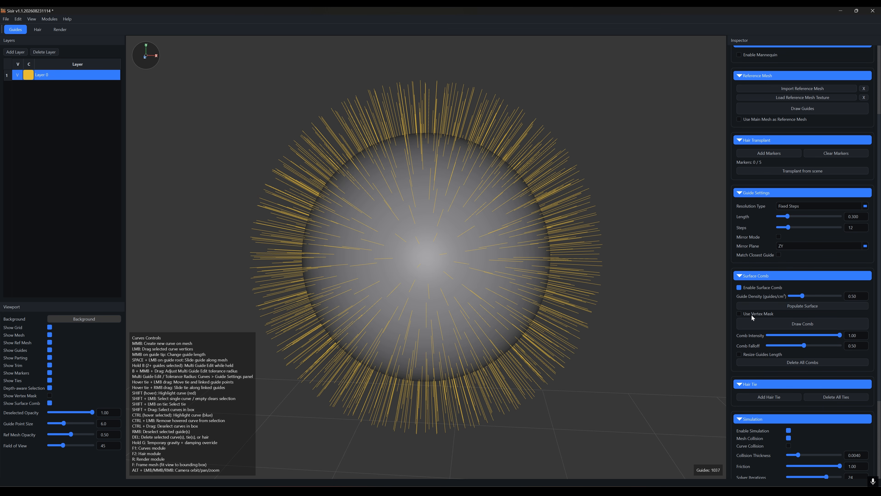
pyautogui.click(738, 312)
pyautogui.click(798, 307)
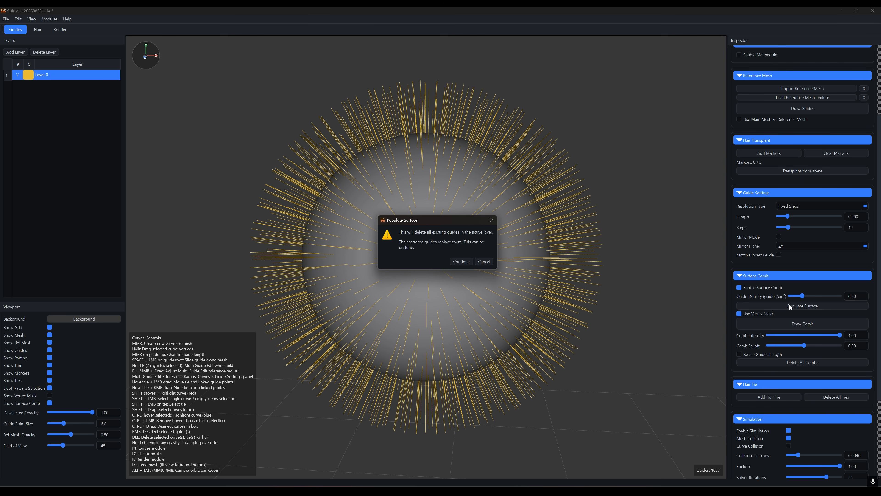
pyautogui.click(464, 261)
pyautogui.scroll(-4, 482, 264)
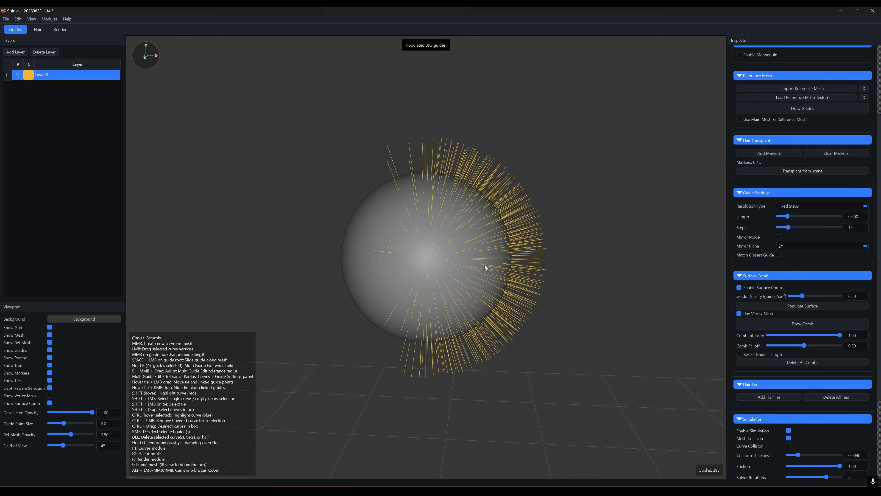
# - Draw a comb vector on the guide-covered side of the sphere, aimed diagonally toward its upper left
pyautogui.keyDown('alt'); pyautogui.moveTo(485, 264); pyautogui.dragTo(421, 271); pyautogui.keyUp('alt')
pyautogui.scroll(1, 474, 272)
pyautogui.scroll(-1, 439, 282)
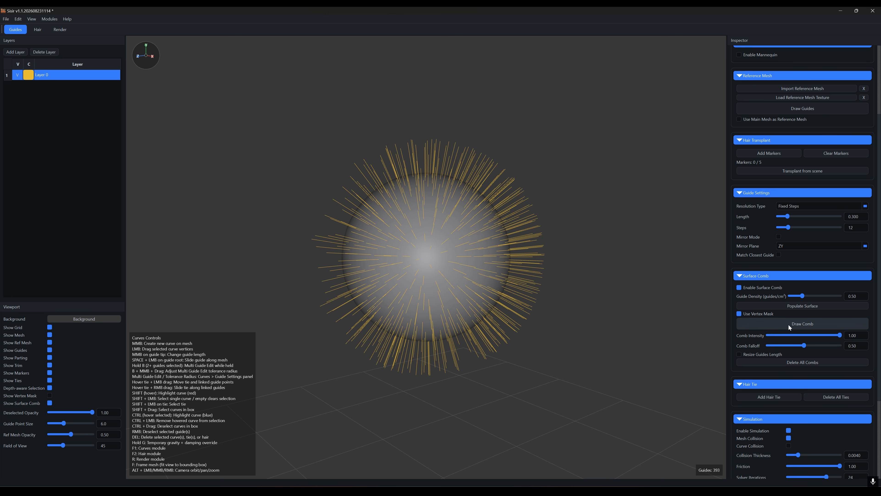
pyautogui.click(795, 324)
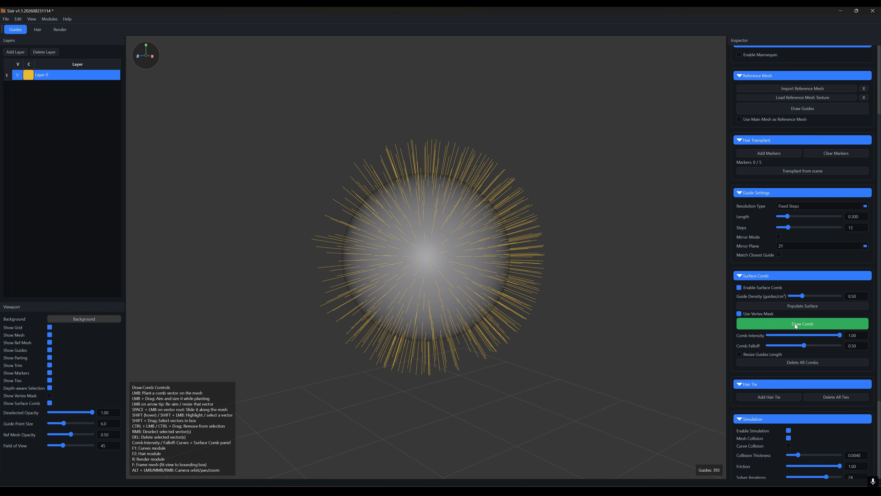
pyautogui.click(392, 227)
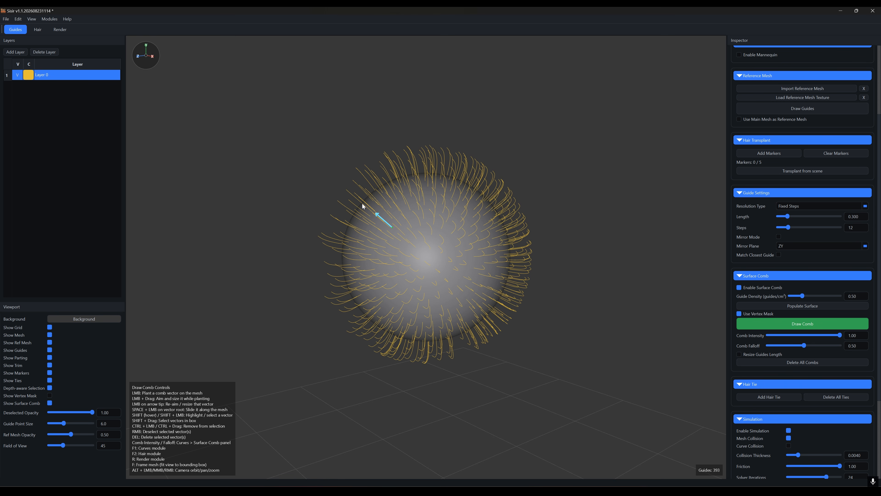
# - Set the drawn comb vector's falloff to 0.70 while keeping its intensity at 1.00
pyautogui.keyDown('alt'); pyautogui.moveTo(446, 274); pyautogui.dragTo(394, 244); pyautogui.keyUp('alt')
pyautogui.scroll(2, 388, 261)
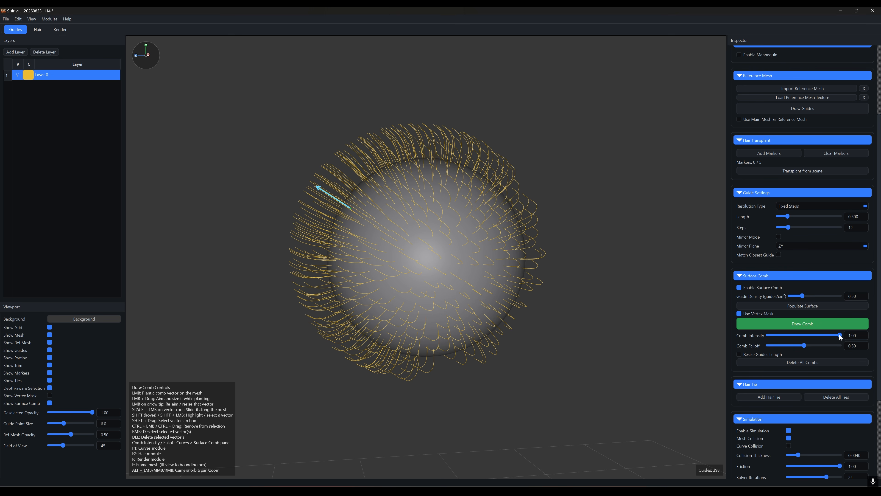
pyautogui.moveTo(839, 335); pyautogui.dragTo(862, 333)
pyautogui.moveTo(803, 345)
pyautogui.mouseDown()
pyautogui.moveTo(835, 345)
pyautogui.moveTo(818, 348)
pyautogui.mouseUp()
pyautogui.keyDown('alt'); pyautogui.moveTo(519, 300); pyautogui.dragTo(543, 337); pyautogui.keyUp('alt')
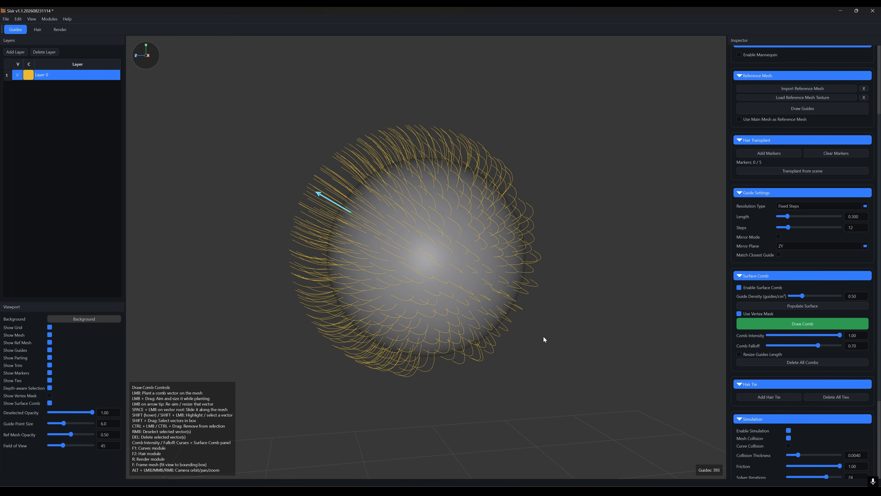
# - Draw three more comb vectors on the guide-covered side, one toward the upper right, one at the lower centre and one toward the lower left
pyautogui.click(449, 221)
pyautogui.moveTo(461, 201); pyautogui.dragTo(498, 235)
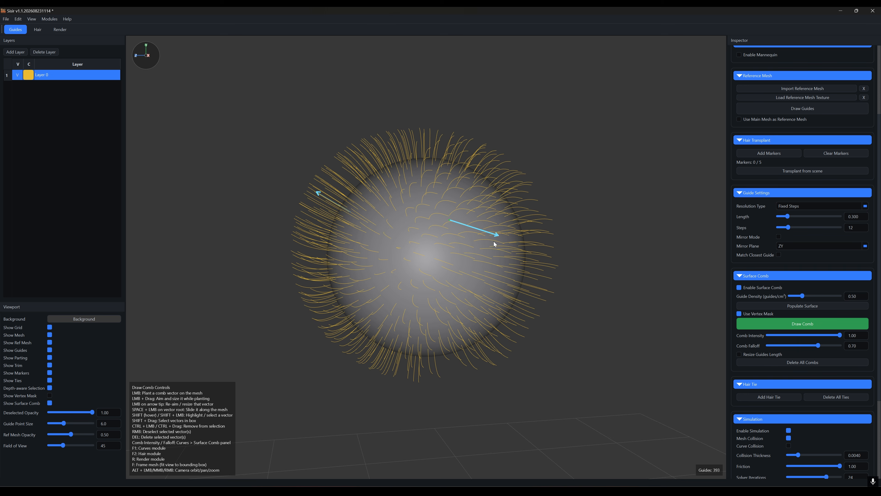
pyautogui.click(398, 287)
pyautogui.moveTo(378, 307); pyautogui.dragTo(438, 329)
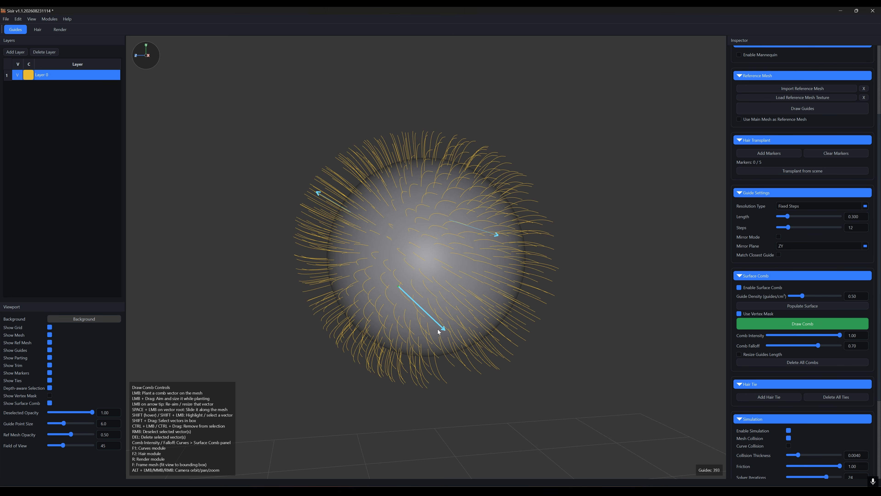
pyautogui.moveTo(341, 288); pyautogui.dragTo(478, 298)
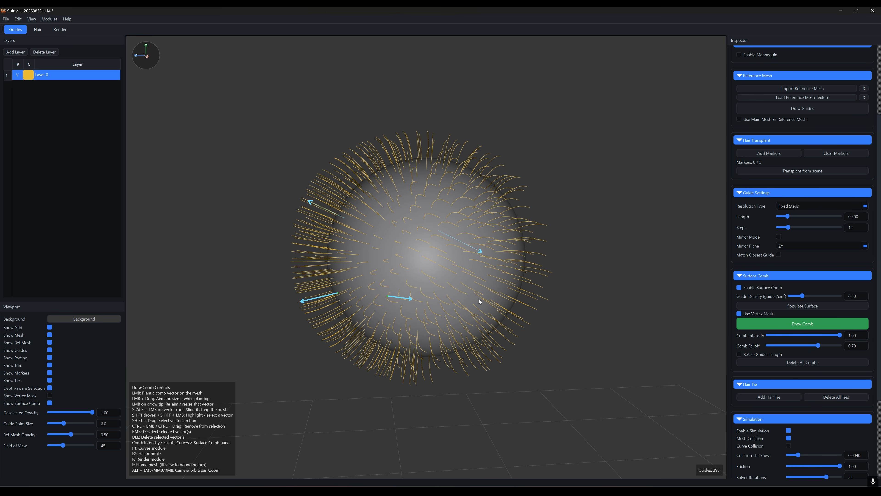
# - Re-aim the upper-right comb vector upward with falloff 1.00, and the lower-left vector steeply downward with falloff 0.52
pyautogui.moveTo(466, 247); pyautogui.dragTo(480, 219)
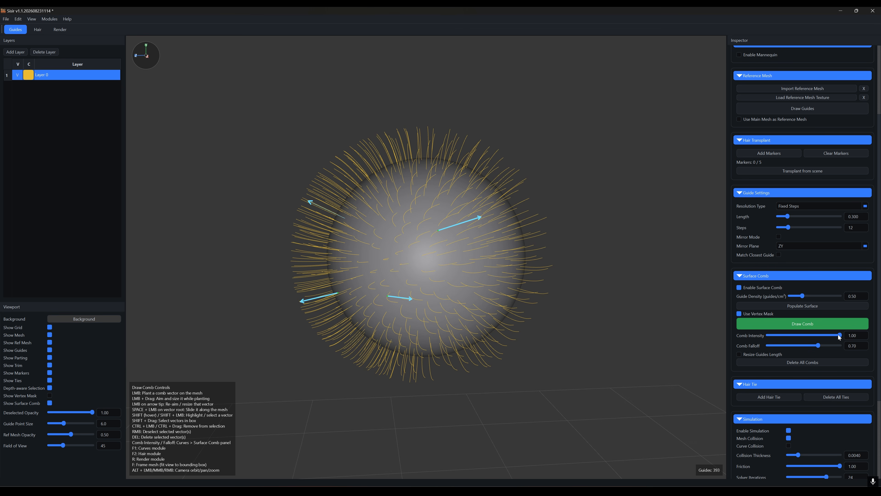
pyautogui.moveTo(839, 335)
pyautogui.mouseDown()
pyautogui.moveTo(817, 334)
pyautogui.moveTo(843, 335)
pyautogui.moveTo(836, 346)
pyautogui.mouseUp()
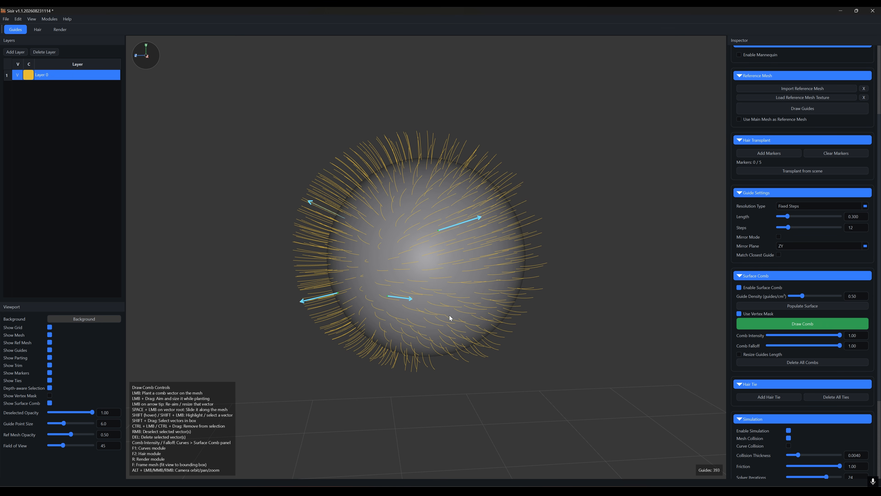
pyautogui.moveTo(301, 300); pyautogui.dragTo(300, 362)
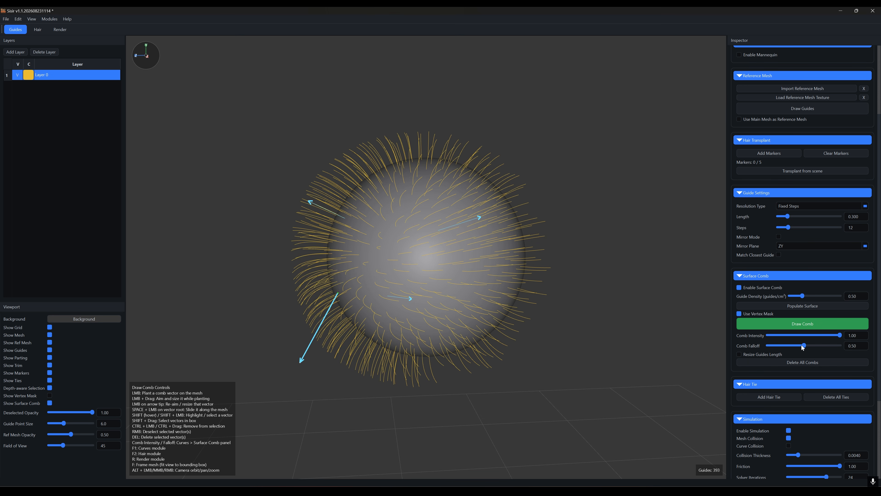
pyautogui.moveTo(840, 347); pyautogui.dragTo(806, 346)
# - Enable Resize Guides Length, shorten the two left comb vectors and stretch the upper-right one beyond the sphere's edge
pyautogui.click(739, 354)
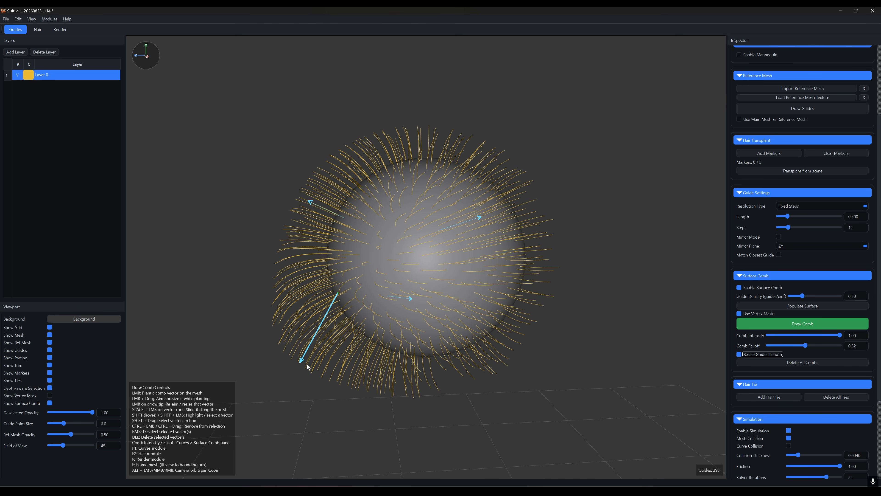
pyautogui.moveTo(301, 363); pyautogui.dragTo(306, 309)
pyautogui.moveTo(308, 201); pyautogui.dragTo(343, 214)
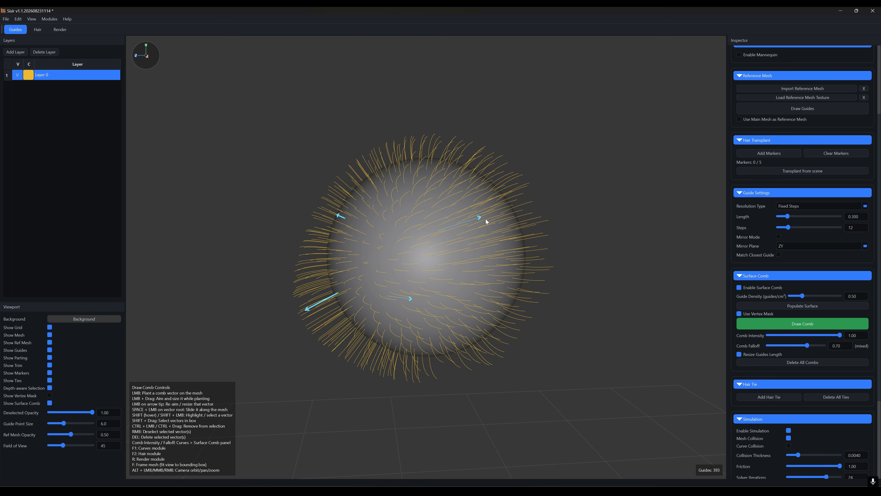
pyautogui.moveTo(483, 217); pyautogui.dragTo(573, 258)
pyautogui.scroll(-3, 497, 295)
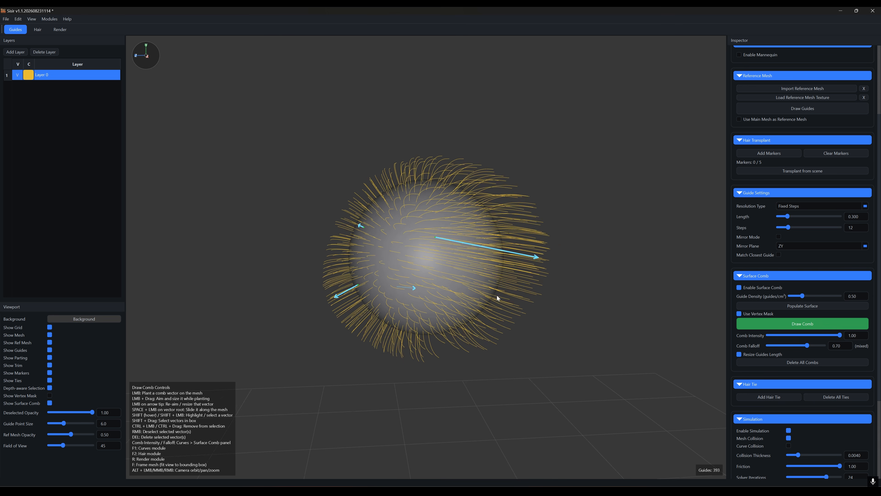
# - Add comb vectors near the top and at the lower right of the sphere, and tilt the long vector slightly upward
pyautogui.keyDown('alt'); pyautogui.moveTo(497, 295); pyautogui.dragTo(528, 352); pyautogui.keyUp('alt')
pyautogui.moveTo(469, 257); pyautogui.dragTo(483, 212)
pyautogui.moveTo(549, 258); pyautogui.dragTo(555, 246)
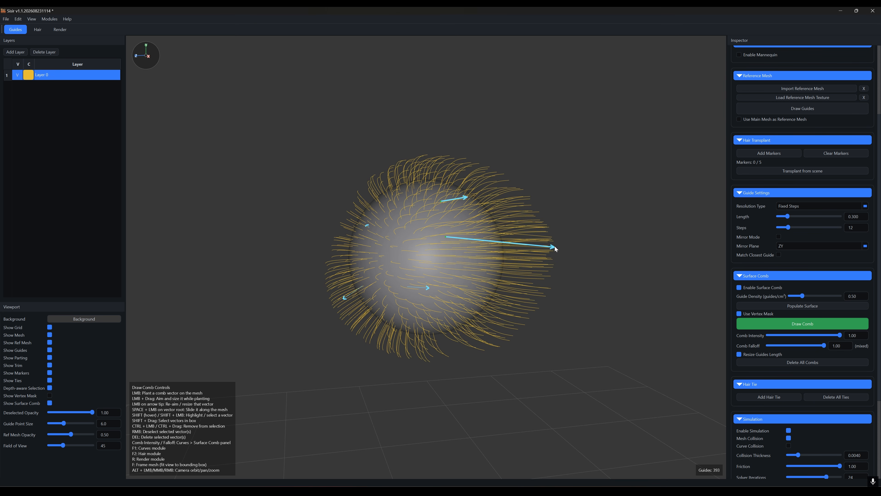
pyautogui.moveTo(465, 304); pyautogui.dragTo(490, 323)
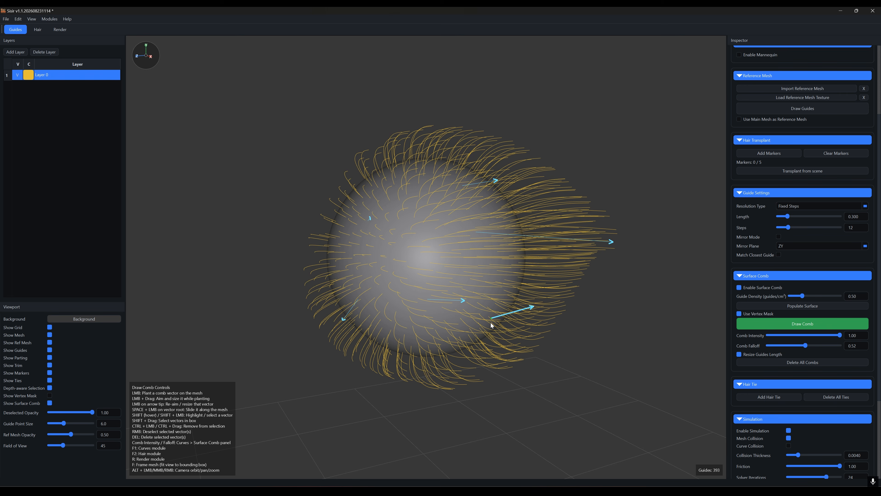
# - Deselect the comb vectors, set the comb falloff to 0.96 and leave comb drawing
pyautogui.rightClick(366, 220)
pyautogui.moveTo(813, 347); pyautogui.dragTo(834, 345)
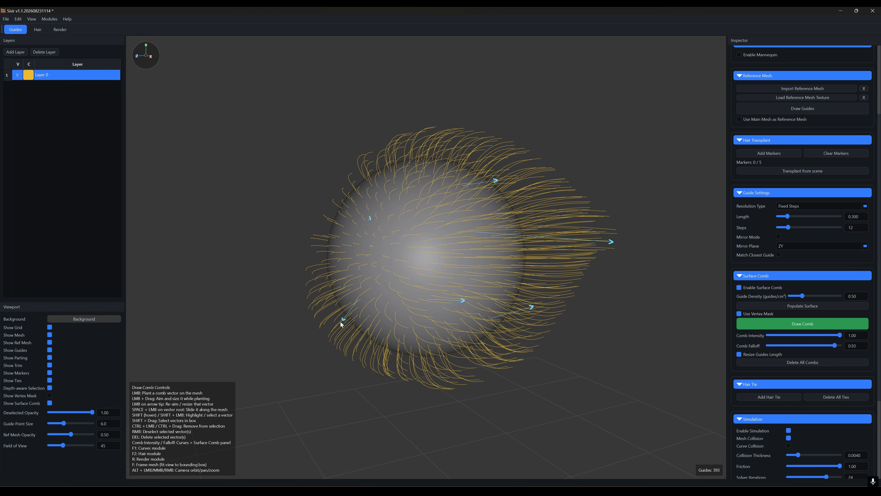
pyautogui.moveTo(805, 345); pyautogui.dragTo(835, 346)
pyautogui.moveTo(587, 336)
pyautogui.keyDown('alt'); pyautogui.mouseDown()
pyautogui.moveTo(580, 364)
pyautogui.moveTo(538, 368)
pyautogui.moveTo(552, 356)
pyautogui.moveTo(397, 361)
pyautogui.moveTo(452, 394)
pyautogui.moveTo(486, 357)
pyautogui.moveTo(513, 359)
pyautogui.mouseUp(); pyautogui.keyUp('alt')
pyautogui.click(775, 325)
# - Create six individual guides by hand on the bare side of the sphere
pyautogui.moveTo(614, 340)
pyautogui.keyDown('alt'); pyautogui.mouseDown()
pyautogui.moveTo(551, 305)
pyautogui.moveTo(463, 354)
pyautogui.moveTo(593, 352)
pyautogui.mouseUp(); pyautogui.keyUp('alt')
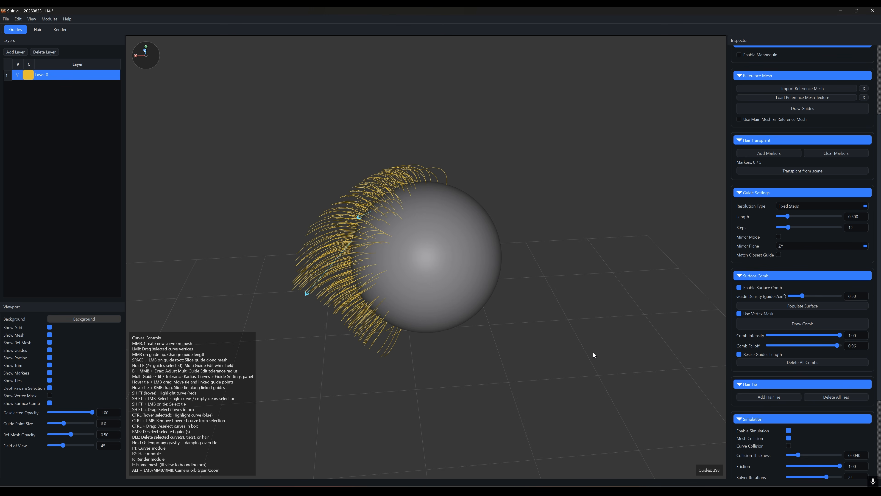
pyautogui.middleClick(414, 226)
pyautogui.middleClick(406, 241)
pyautogui.middleClick(406, 261)
pyautogui.middleClick(412, 297)
pyautogui.keyDown('alt'); pyautogui.moveTo(412, 300); pyautogui.dragTo(550, 270); pyautogui.keyUp('alt')
pyautogui.middleClick(403, 209)
pyautogui.scroll(2, 549, 270)
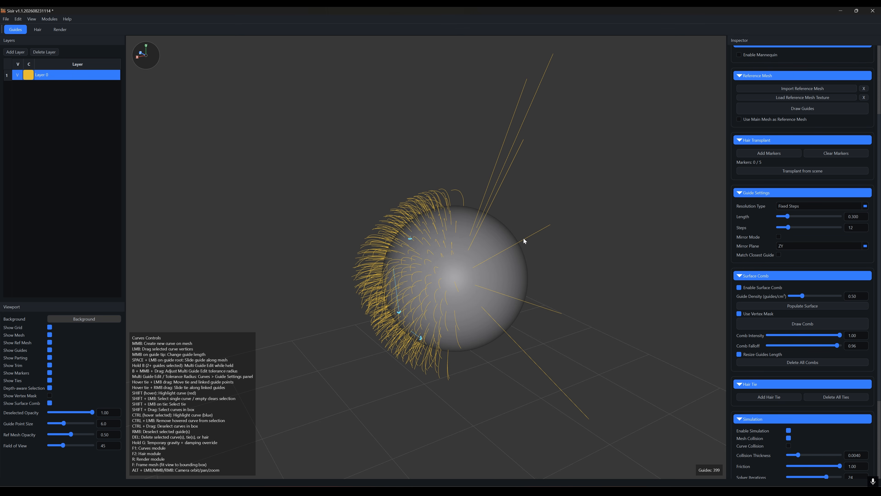
# - Select one of the hand-placed guides and bend it near its tip
pyautogui.keyDown('shift'); pyautogui.click(523, 239); pyautogui.keyUp('shift')
pyautogui.moveTo(543, 227); pyautogui.dragTo(543, 220)
pyautogui.keyDown('alt'); pyautogui.moveTo(568, 275); pyautogui.dragTo(446, 296); pyautogui.keyUp('alt')
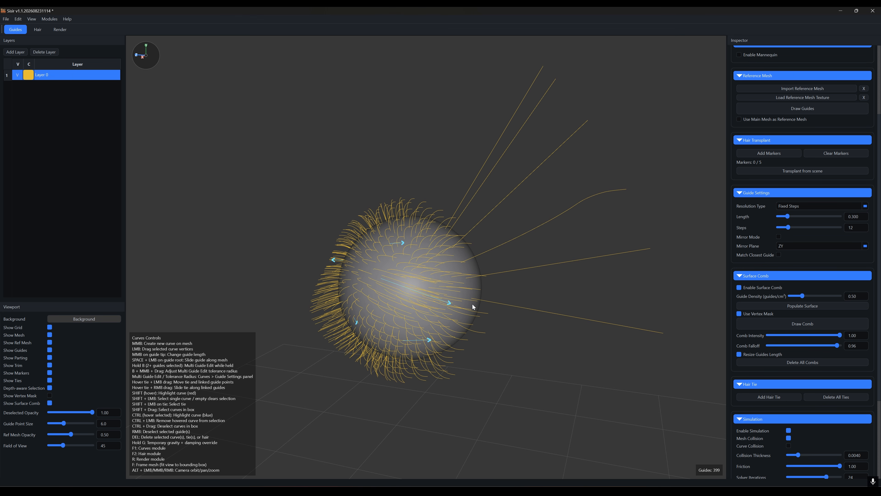
# - Resume comb drawing, lengthen and re-aim the central comb vector almost horizontally to the right, and leave comb drawing
pyautogui.scroll(-2, 790, 378)
pyautogui.scroll(1, 790, 377)
pyautogui.click(794, 305)
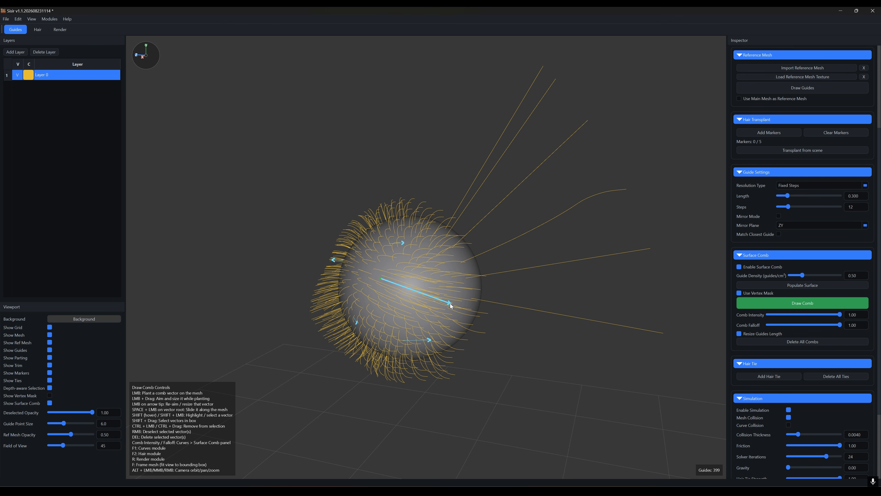
pyautogui.moveTo(451, 305); pyautogui.dragTo(502, 303)
pyautogui.moveTo(483, 304)
pyautogui.mouseDown()
pyautogui.moveTo(492, 286)
pyautogui.moveTo(483, 289)
pyautogui.mouseUp()
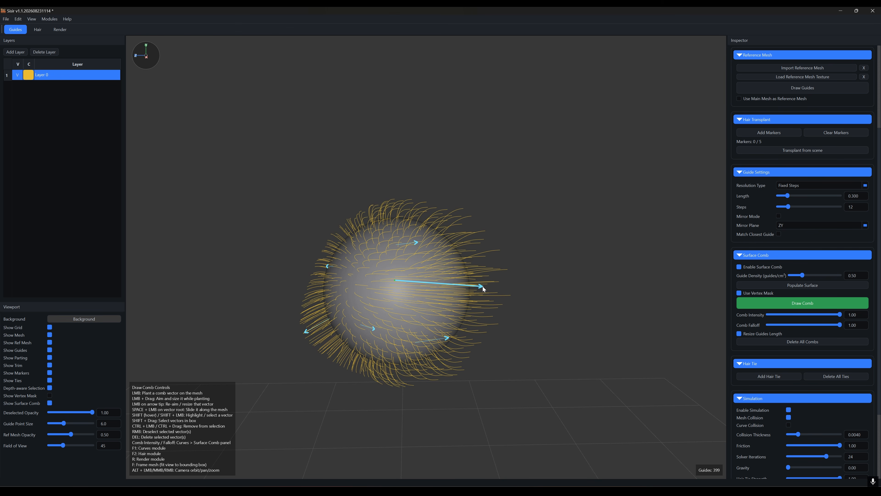
pyautogui.moveTo(528, 316)
pyautogui.keyDown('alt'); pyautogui.mouseDown()
pyautogui.moveTo(515, 325)
pyautogui.moveTo(521, 322)
pyautogui.mouseUp(); pyautogui.keyUp('alt')
pyautogui.click(769, 306)
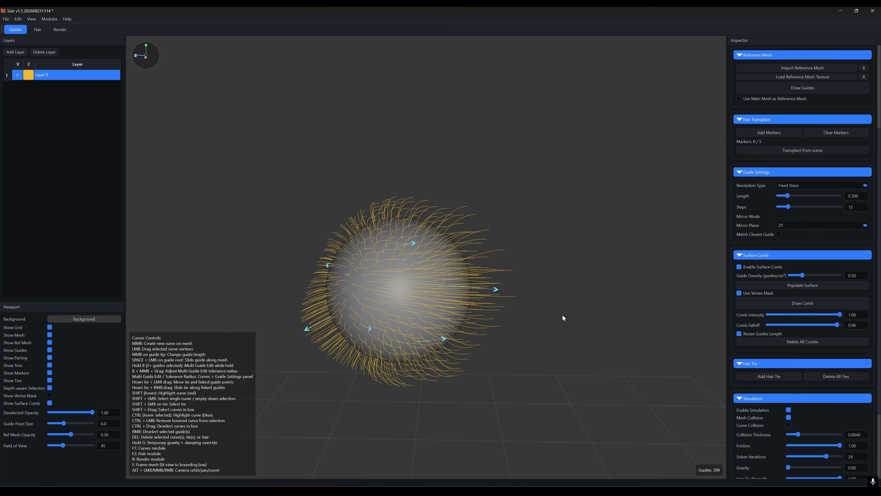
# - Add a second guide layer and populate its masked surface at a guide density of 0.09
pyautogui.click(16, 52)
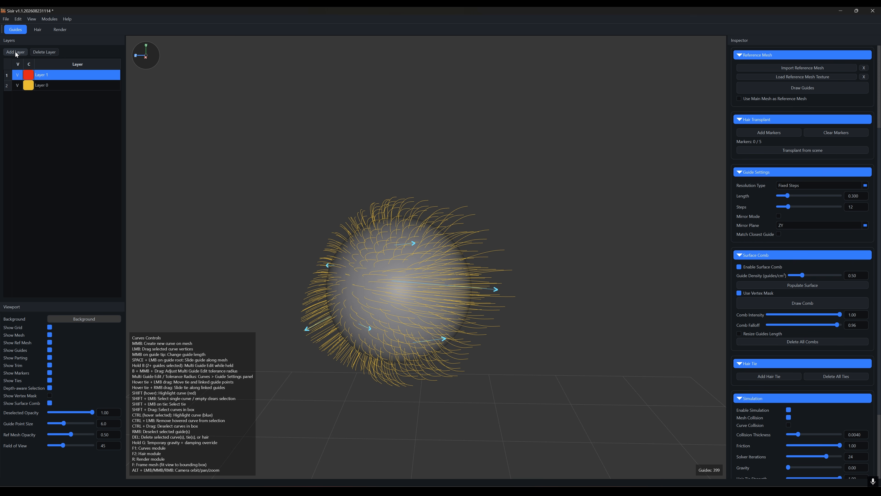
pyautogui.keyDown('alt'); pyautogui.moveTo(226, 182); pyautogui.dragTo(474, 346); pyautogui.keyUp('alt')
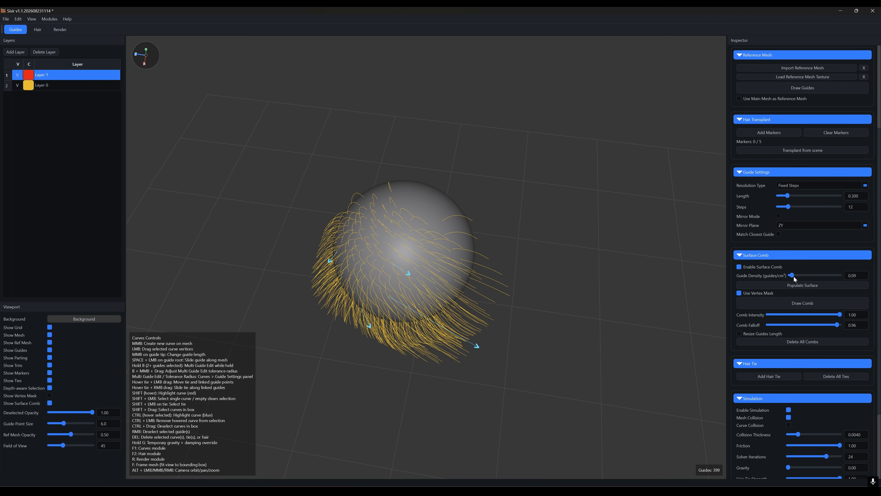
pyautogui.click(798, 285)
pyautogui.keyDown('alt'); pyautogui.moveTo(493, 333); pyautogui.dragTo(452, 241); pyautogui.keyUp('alt')
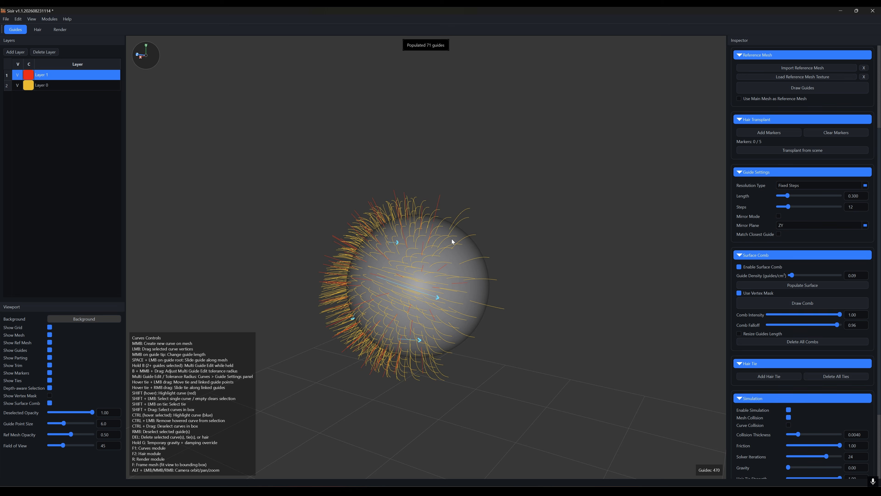
# - Draw long outward comb vectors for the new layer with falloff 0.71 and Resize Guides Length enabled
pyautogui.click(803, 303)
pyautogui.moveTo(832, 325); pyautogui.dragTo(819, 325)
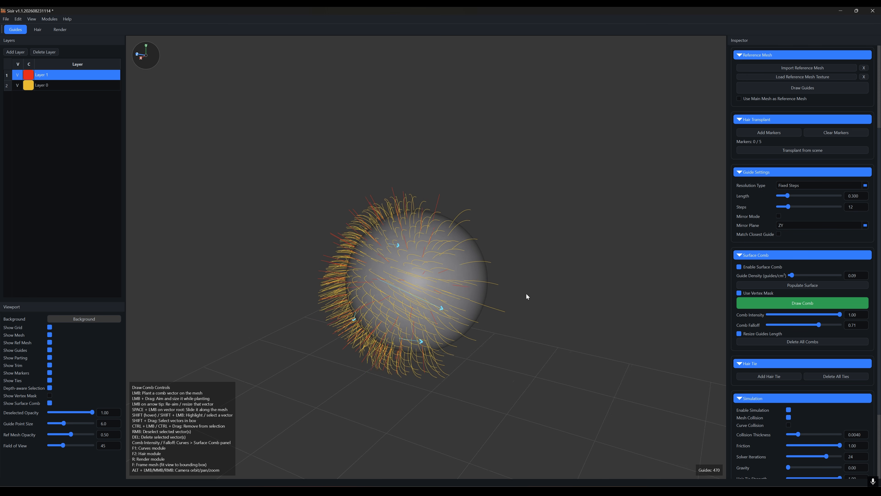
pyautogui.click(430, 228)
pyautogui.keyDown('alt'); pyautogui.moveTo(472, 212); pyautogui.dragTo(446, 317); pyautogui.keyUp('alt')
pyautogui.moveTo(348, 264); pyautogui.dragTo(289, 205)
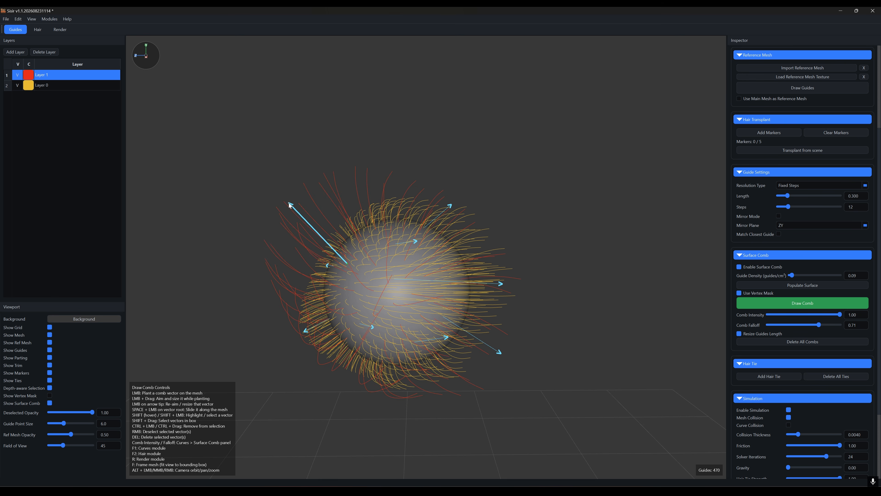
pyautogui.keyDown('alt'); pyautogui.moveTo(412, 306); pyautogui.dragTo(433, 304); pyautogui.keyUp('alt')
pyautogui.keyDown('alt'); pyautogui.moveTo(433, 305); pyautogui.dragTo(468, 314, button='right'); pyautogui.keyUp('alt')
pyautogui.moveTo(469, 314)
pyautogui.keyDown('alt'); pyautogui.mouseDown()
pyautogui.moveTo(489, 309)
pyautogui.moveTo(480, 313)
pyautogui.mouseUp(); pyautogui.keyUp('alt')
pyautogui.keyDown('alt'); pyautogui.moveTo(480, 313); pyautogui.dragTo(466, 308, button='right'); pyautogui.keyUp('alt')
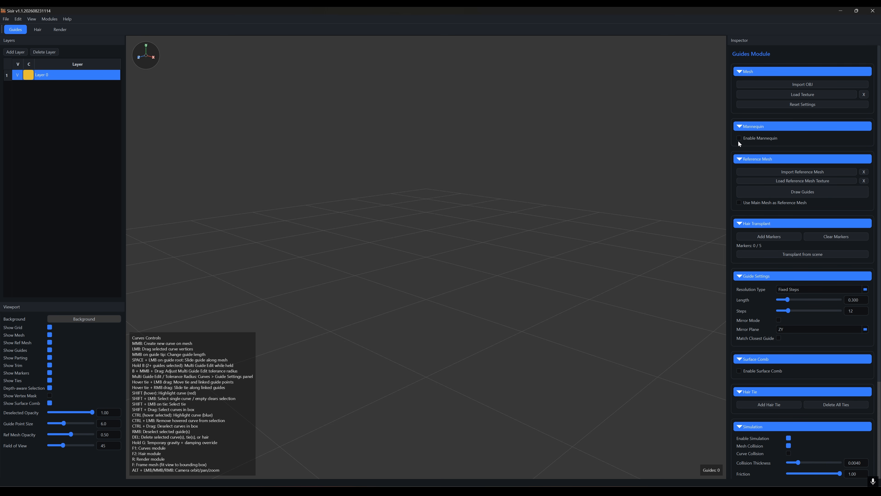
# - Enable the mannequin head in the empty scene and randomise its shape several times
pyautogui.click(738, 138)
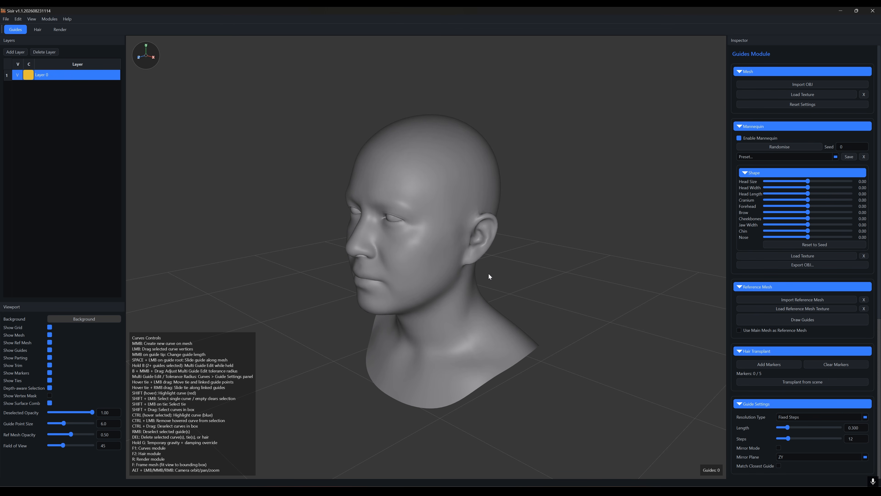
pyautogui.keyDown('alt'); pyautogui.moveTo(488, 273); pyautogui.dragTo(606, 237); pyautogui.keyUp('alt')
pyautogui.click(770, 147)
pyautogui.click(770, 147)
pyautogui.click(769, 147)
pyautogui.click(749, 146)
pyautogui.keyDown('alt'); pyautogui.moveTo(555, 272); pyautogui.dragTo(501, 270); pyautogui.keyUp('alt')
pyautogui.click(760, 146)
pyautogui.keyDown('alt'); pyautogui.moveTo(577, 259); pyautogui.dragTo(593, 265); pyautogui.keyUp('alt')
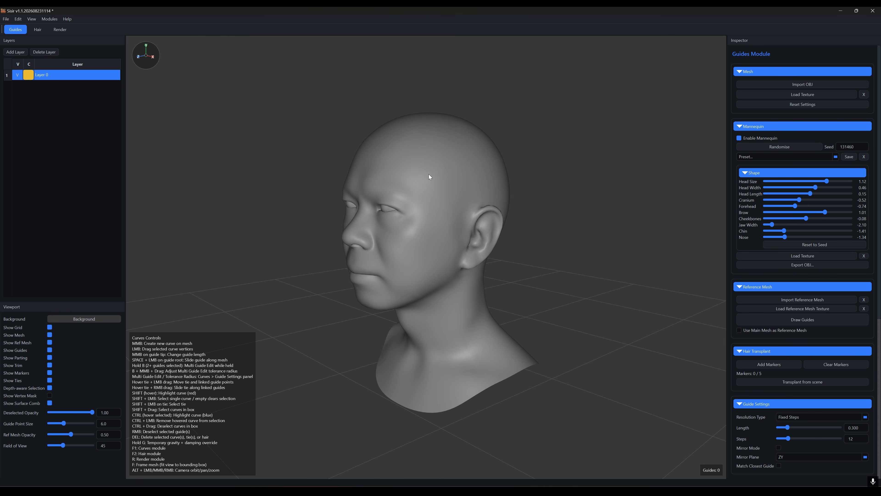
pyautogui.keyDown('alt'); pyautogui.moveTo(427, 270); pyautogui.dragTo(457, 272); pyautogui.keyUp('alt')
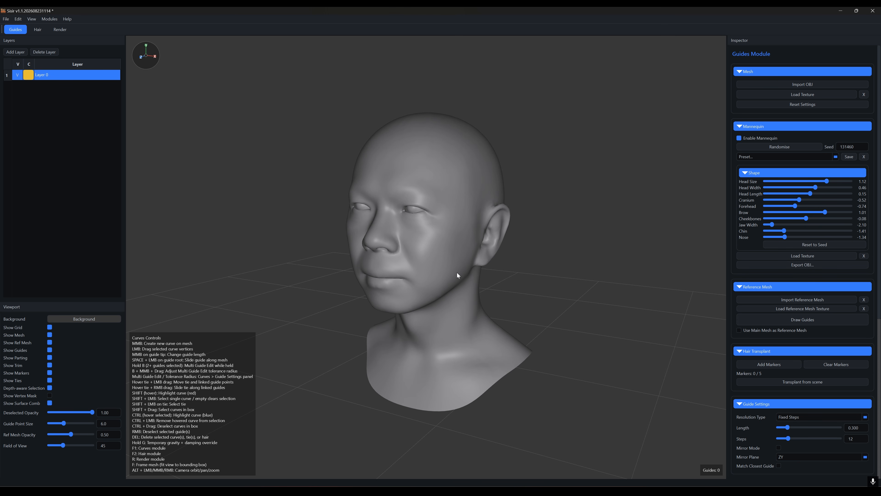
# - Hide the hair in the Hair module, start painting a ZY-mirrored distribution mask and fill the whole mannequin black
pyautogui.press('F2')
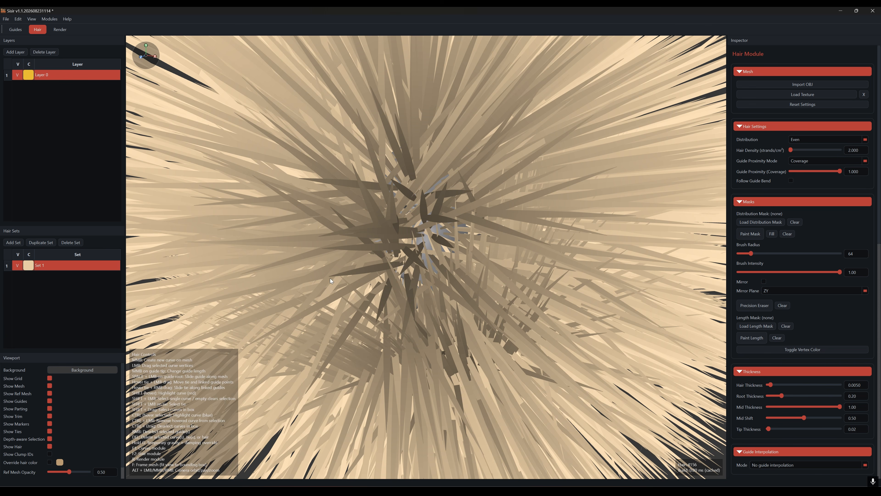
pyautogui.click(50, 447)
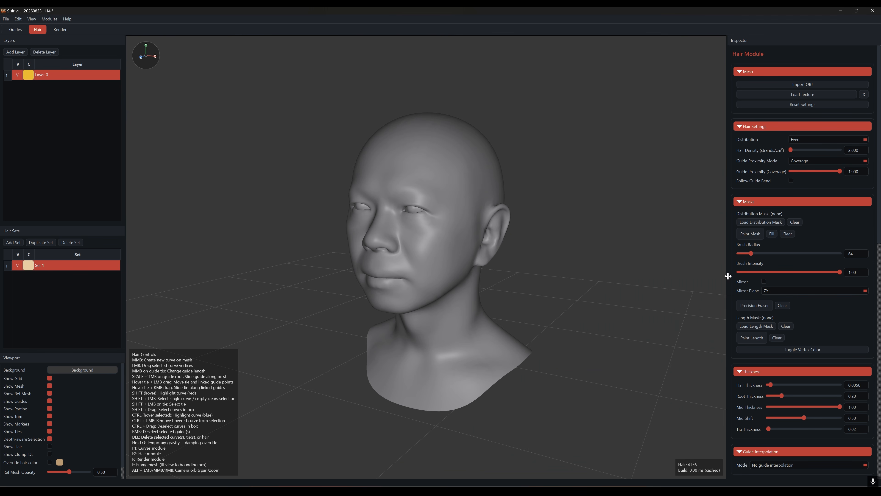
pyautogui.click(742, 234)
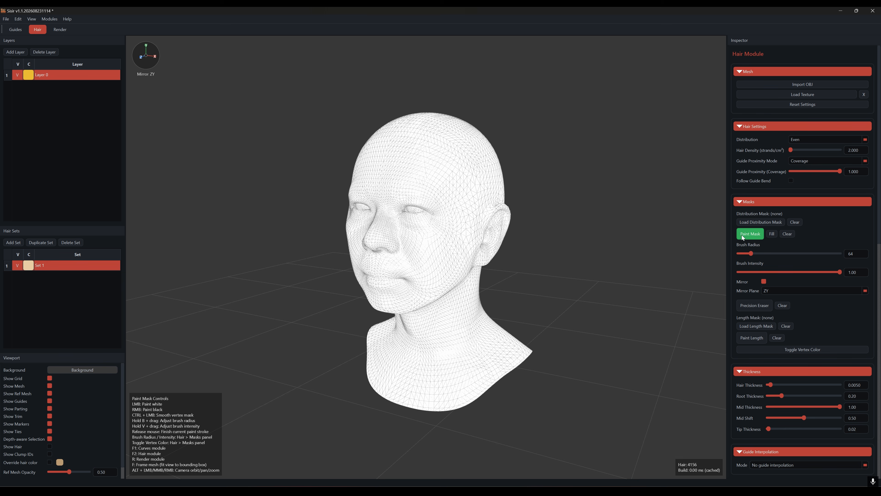
pyautogui.click(773, 237)
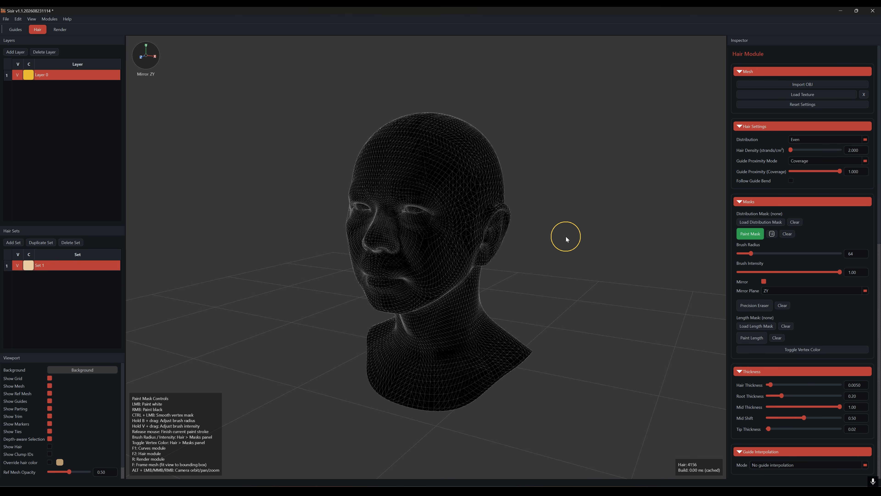
# - Paint the mirrored mask white over the mannequin's forehead and cheeks, leaving the eyes and lips black
pyautogui.scroll(3, 563, 238)
pyautogui.keyDown('alt'); pyautogui.moveTo(544, 241); pyautogui.dragTo(553, 267, button='middle'); pyautogui.keyUp('alt')
pyautogui.moveTo(390, 174)
pyautogui.mouseDown()
pyautogui.moveTo(409, 268)
pyautogui.moveTo(381, 250)
pyautogui.moveTo(430, 243)
pyautogui.mouseUp()
pyautogui.scroll(3, 382, 249)
pyautogui.moveTo(431, 208)
pyautogui.mouseDown()
pyautogui.moveTo(526, 264)
pyautogui.moveTo(423, 258)
pyautogui.moveTo(430, 296)
pyautogui.moveTo(428, 251)
pyautogui.moveTo(494, 243)
pyautogui.mouseUp()
pyautogui.scroll(-3, 404, 205)
pyautogui.moveTo(494, 243)
pyautogui.keyDown('alt'); pyautogui.mouseDown()
pyautogui.moveTo(404, 205)
pyautogui.moveTo(396, 276)
pyautogui.moveTo(410, 264)
pyautogui.mouseUp(); pyautogui.keyUp('alt')
# - Extend the white mask over the mannequin's jaw and around its neck with the brush radius at 64
pyautogui.moveTo(434, 309)
pyautogui.mouseDown()
pyautogui.moveTo(510, 366)
pyautogui.moveTo(405, 340)
pyautogui.moveTo(444, 361)
pyautogui.mouseUp()
pyautogui.moveTo(444, 361)
pyautogui.keyDown('alt'); pyautogui.mouseDown()
pyautogui.moveTo(499, 358)
pyautogui.moveTo(484, 320)
pyautogui.mouseUp(); pyautogui.keyUp('alt')
pyautogui.scroll(3, 484, 211)
pyautogui.keyDown('alt'); pyautogui.moveTo(484, 211); pyautogui.dragTo(392, 236); pyautogui.keyUp('alt')
pyautogui.scroll(-5, 451, 295)
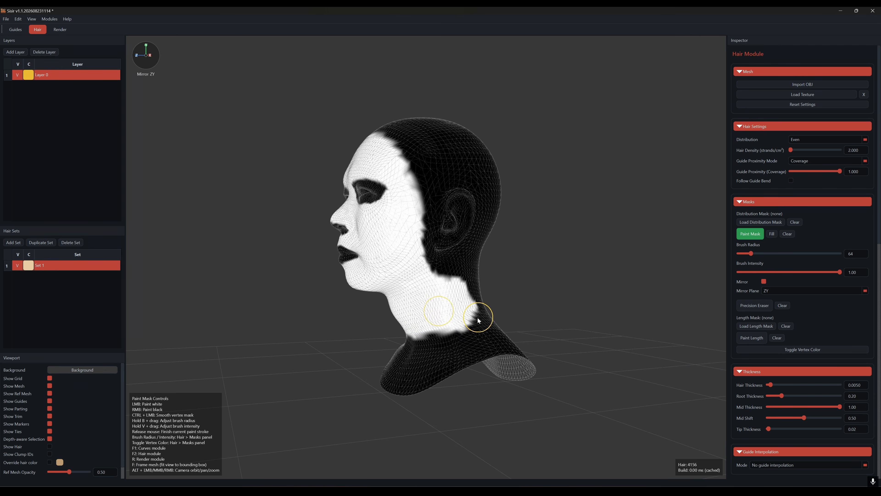
pyautogui.moveTo(478, 321); pyautogui.dragTo(412, 354)
pyautogui.keyDown('alt'); pyautogui.moveTo(412, 354); pyautogui.dragTo(454, 343); pyautogui.keyUp('alt')
pyautogui.scroll(4, 455, 342)
pyautogui.moveTo(454, 375)
pyautogui.mouseDown()
pyautogui.moveTo(513, 396)
pyautogui.moveTo(438, 415)
pyautogui.mouseUp()
# - Smooth the mask's edges along the neck, the hairline and around the eyes
pyautogui.keyDown('alt'); pyautogui.moveTo(513, 389); pyautogui.dragTo(437, 395); pyautogui.keyUp('alt')
pyautogui.moveTo(437, 406)
pyautogui.keyDown('ctrl'); pyautogui.mouseDown()
pyautogui.moveTo(521, 362)
pyautogui.moveTo(414, 181)
pyautogui.mouseUp(); pyautogui.keyUp('ctrl')
pyautogui.moveTo(381, 111)
pyautogui.keyDown('alt'); pyautogui.mouseDown()
pyautogui.moveTo(429, 132)
pyautogui.moveTo(437, 105)
pyautogui.mouseUp(); pyautogui.keyUp('alt')
pyautogui.scroll(4, 382, 208)
pyautogui.keyDown('ctrl'); pyautogui.moveTo(350, 218); pyautogui.dragTo(385, 216); pyautogui.keyUp('ctrl')
pyautogui.scroll(-5, 433, 197)
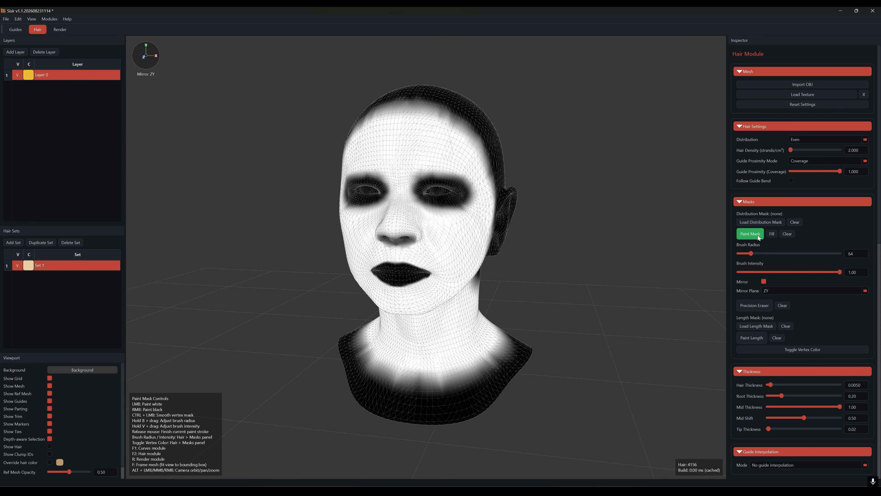
# - Finish painting the distribution mask and enable Surface Comb in the Guides module
pyautogui.click(755, 236)
pyautogui.press('F1')
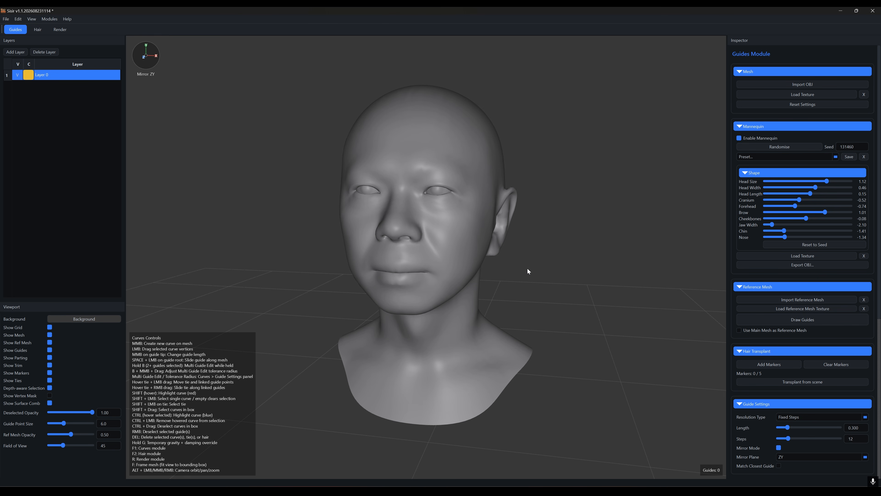
pyautogui.scroll(-3, 742, 318)
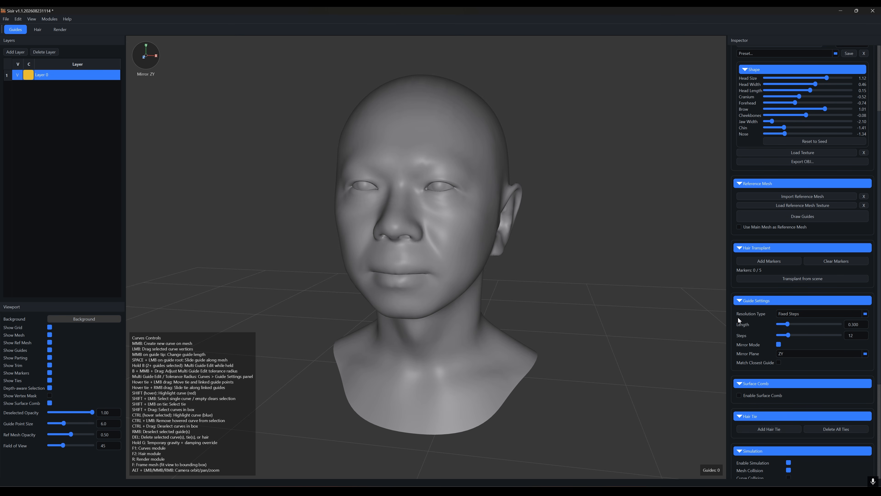
pyautogui.scroll(-2, 736, 318)
pyautogui.click(767, 312)
pyautogui.scroll(-1, 767, 310)
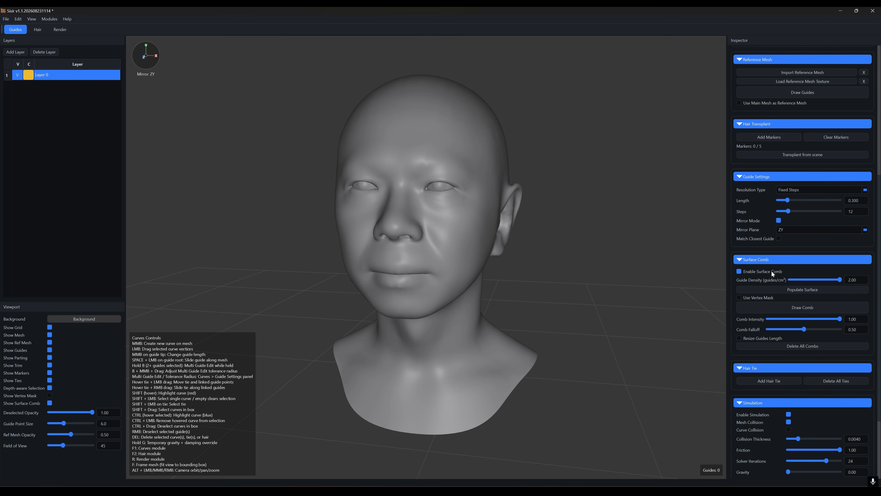
# - Restrict the surface comb to the vertex mask and populate the mannequin's surface with guides at density 2.00
pyautogui.click(753, 297)
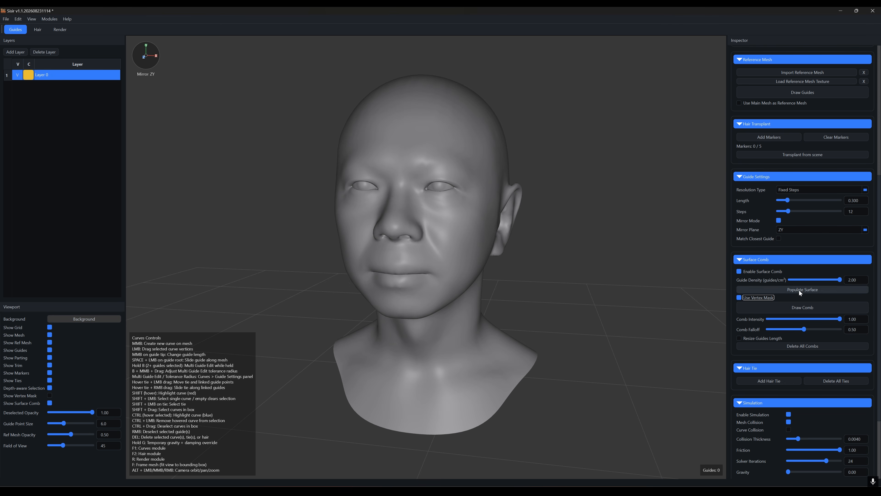
pyautogui.click(799, 289)
pyautogui.keyDown('alt'); pyautogui.moveTo(607, 287); pyautogui.dragTo(574, 275); pyautogui.keyUp('alt')
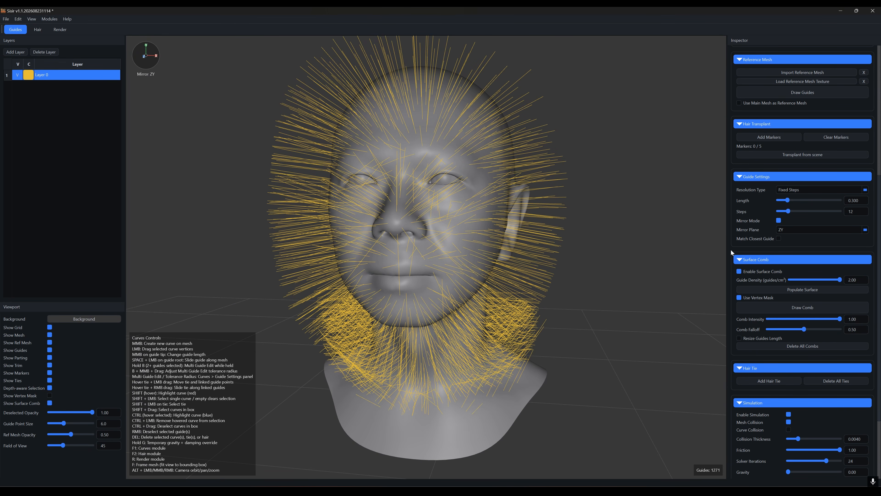
pyautogui.keyDown('alt'); pyautogui.moveTo(576, 246); pyautogui.dragTo(578, 265, button='middle'); pyautogui.keyUp('alt')
pyautogui.keyDown('alt'); pyautogui.moveTo(578, 265); pyautogui.dragTo(581, 268, button='right'); pyautogui.keyUp('alt')
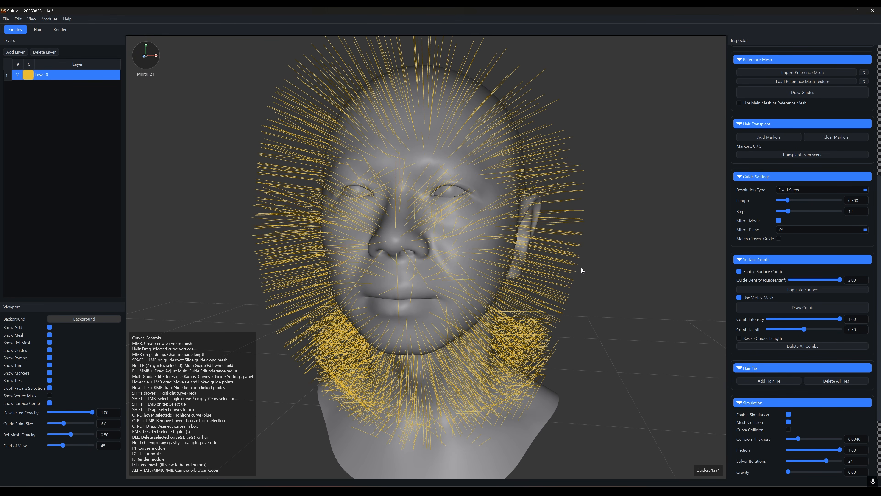
# - Start drawing combs with guide length resizing enabled and the comb falloff at 1.00
pyautogui.click(739, 337)
pyautogui.click(803, 308)
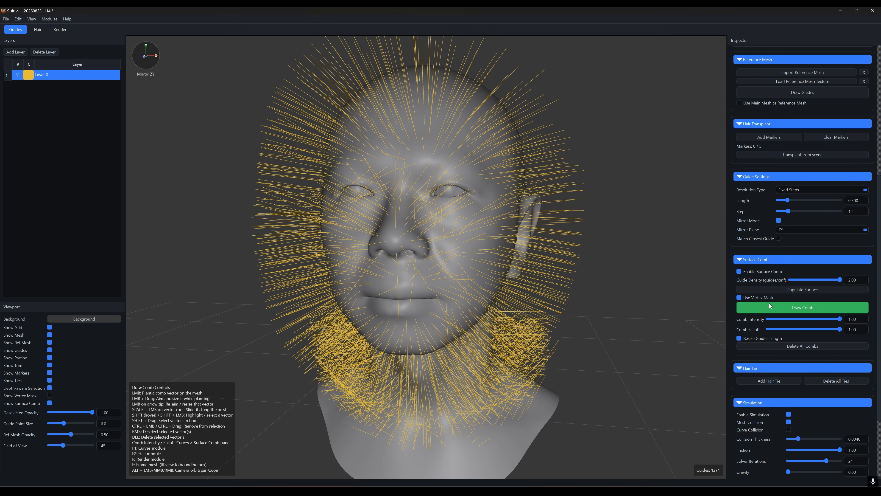
pyautogui.scroll(5, 485, 250)
pyautogui.keyDown('alt'); pyautogui.moveTo(456, 286); pyautogui.dragTo(461, 287); pyautogui.keyUp('alt')
# - Plant mirrored comb vectors from the forehead across the temple and down in front of the ear, aimed outward and downward
pyautogui.moveTo(429, 147); pyautogui.dragTo(437, 159)
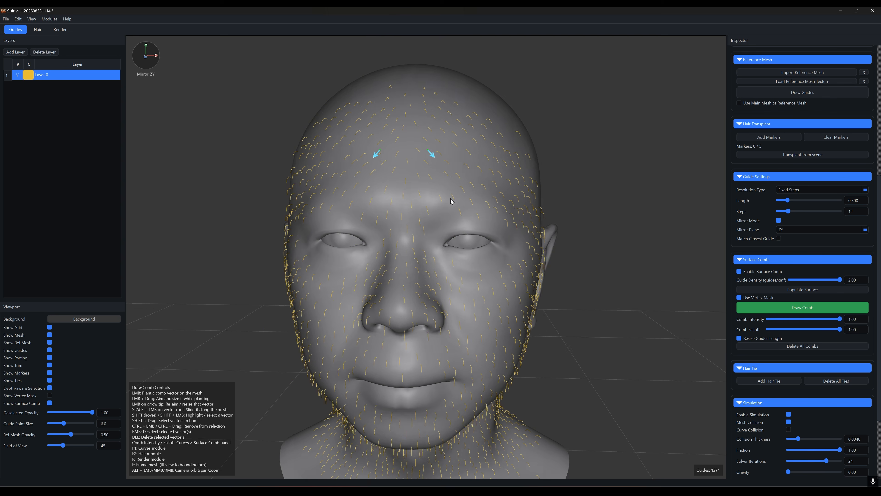
pyautogui.keyDown('alt'); pyautogui.moveTo(450, 199); pyautogui.dragTo(431, 199); pyautogui.keyUp('alt')
pyautogui.moveTo(450, 150); pyautogui.dragTo(462, 159)
pyautogui.keyDown('alt'); pyautogui.moveTo(451, 208); pyautogui.dragTo(428, 208); pyautogui.keyUp('alt')
pyautogui.moveTo(412, 208); pyautogui.dragTo(423, 218)
pyautogui.keyDown('alt'); pyautogui.moveTo(449, 254); pyautogui.dragTo(426, 255); pyautogui.keyUp('alt')
pyautogui.keyDown('alt'); pyautogui.moveTo(426, 255); pyautogui.dragTo(436, 221, button='middle'); pyautogui.keyUp('alt')
pyautogui.moveTo(435, 221); pyautogui.dragTo(434, 237)
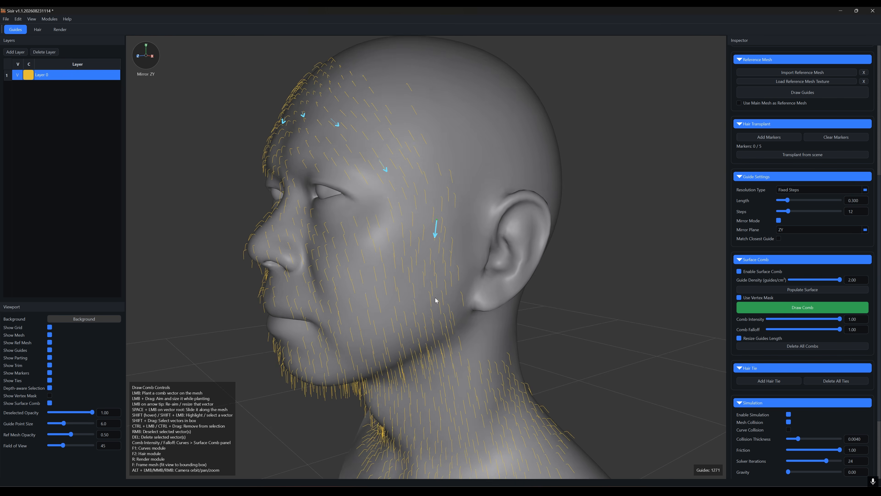
# - Plant mirrored comb vectors along the rear jaw and down the neck to the upper chest
pyautogui.keyDown('alt'); pyautogui.moveTo(435, 297); pyautogui.dragTo(418, 298); pyautogui.keyUp('alt')
pyautogui.moveTo(417, 300); pyautogui.dragTo(408, 315)
pyautogui.keyDown('alt'); pyautogui.moveTo(418, 348); pyautogui.dragTo(414, 291, button='middle'); pyautogui.keyUp('alt')
pyautogui.moveTo(416, 291); pyautogui.dragTo(446, 418)
pyautogui.keyDown('alt'); pyautogui.moveTo(433, 339); pyautogui.dragTo(391, 349); pyautogui.keyUp('alt')
pyautogui.keyDown('alt'); pyautogui.moveTo(326, 267); pyautogui.dragTo(350, 263); pyautogui.keyUp('alt')
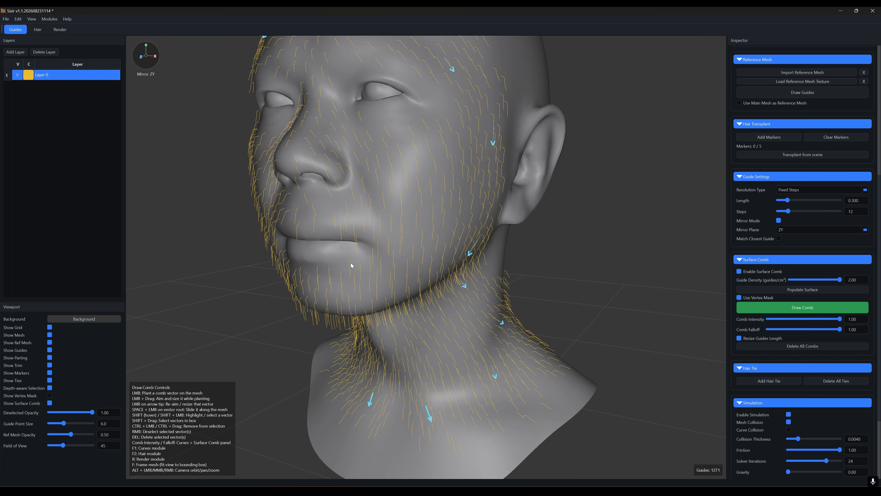
# - Comb the guides beside the nose, above the upper lip and across the cheek outward toward the ear
pyautogui.moveTo(325, 206); pyautogui.dragTo(361, 184)
pyautogui.moveTo(328, 170); pyautogui.dragTo(387, 191)
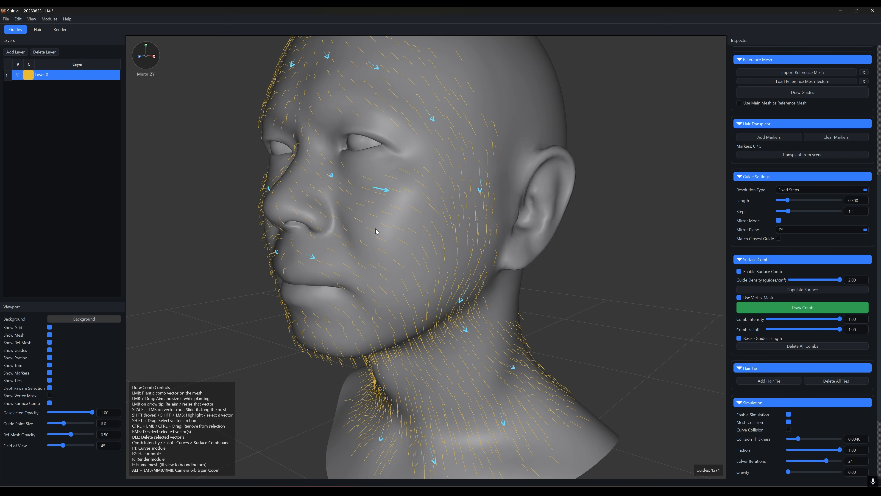
pyautogui.moveTo(376, 230); pyautogui.dragTo(385, 242)
pyautogui.moveTo(384, 278)
pyautogui.keyDown('alt'); pyautogui.mouseDown()
pyautogui.moveTo(371, 255)
pyautogui.moveTo(368, 283)
pyautogui.mouseUp(); pyautogui.keyUp('alt')
# - Add mirrored comb vectors around the mannequin's chin and lower jaw
pyautogui.keyDown('alt'); pyautogui.moveTo(373, 294); pyautogui.dragTo(422, 292); pyautogui.keyUp('alt')
pyautogui.moveTo(431, 291); pyautogui.dragTo(342, 300)
pyautogui.moveTo(271, 307); pyautogui.dragTo(291, 302)
pyautogui.keyDown('alt'); pyautogui.moveTo(305, 291); pyautogui.dragTo(392, 238); pyautogui.keyUp('alt')
# - Add mirrored comb vectors along the brows and near the jaw, sweeping the brow guides outward
pyautogui.keyDown('alt'); pyautogui.moveTo(437, 243); pyautogui.dragTo(440, 295); pyautogui.keyUp('alt')
pyautogui.moveTo(455, 228)
pyautogui.mouseDown()
pyautogui.moveTo(461, 241)
pyautogui.moveTo(486, 212)
pyautogui.moveTo(463, 222)
pyautogui.mouseUp()
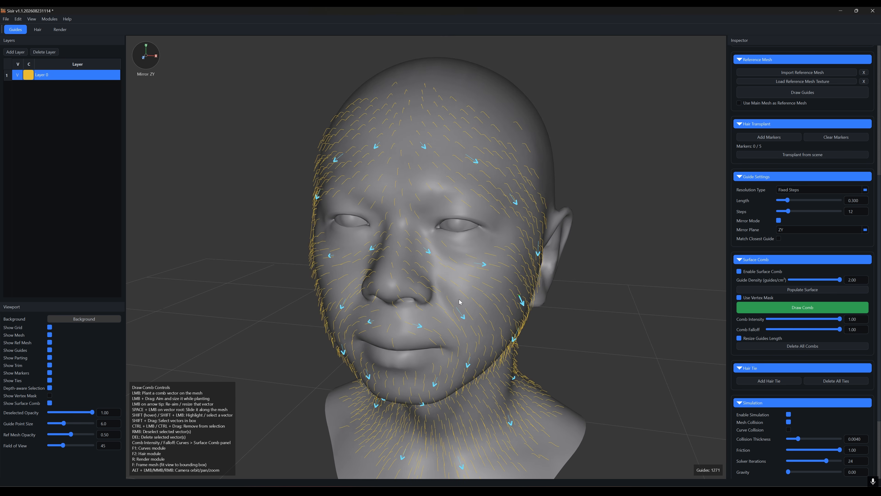
pyautogui.moveTo(424, 195); pyautogui.dragTo(436, 190)
pyautogui.keyDown('alt'); pyautogui.moveTo(466, 236); pyautogui.dragTo(462, 290); pyautogui.keyUp('alt')
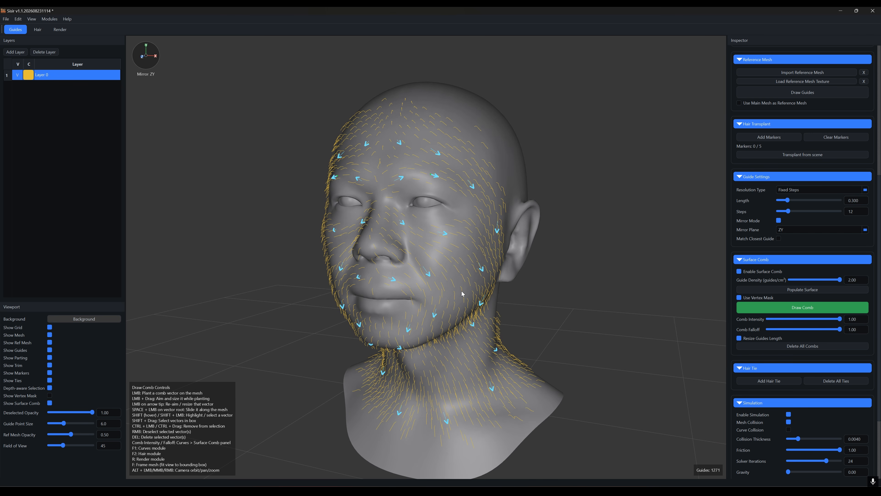
# - In the Hair module, set hair thickness to 0.0010, root thickness to 0.02 and mid thickness to 0.10, and hide the guides
pyautogui.press('F2')
pyautogui.scroll(-3, 783, 248)
pyautogui.moveTo(770, 323); pyautogui.dragTo(767, 323)
pyautogui.moveTo(781, 334); pyautogui.dragTo(773, 334)
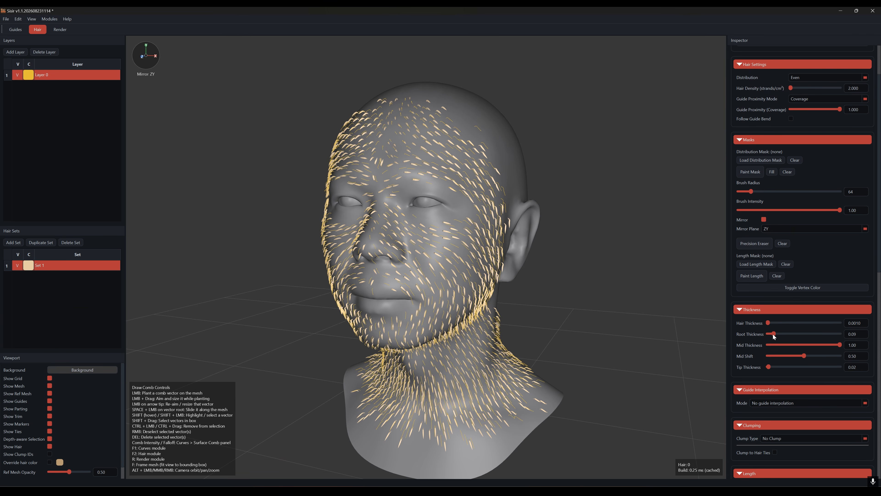
pyautogui.click(773, 345)
pyautogui.click(50, 401)
pyautogui.scroll(4, 451, 256)
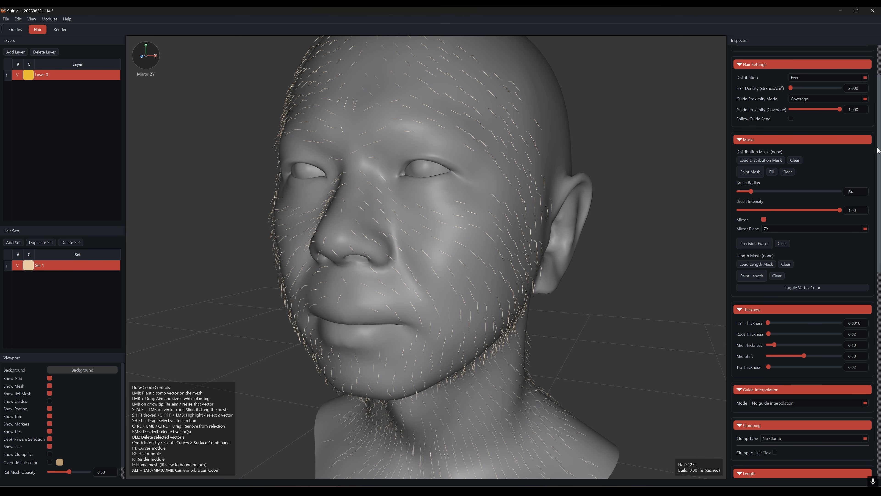
# - Set the hair density to 50 strands/cm² and the guide interpolation mode to Affine Interpolation
pyautogui.scroll(3, 794, 151)
pyautogui.moveTo(860, 151); pyautogui.dragTo(841, 160)
pyautogui.write('50')
pyautogui.press('Return')
pyautogui.scroll(-3, 779, 339)
pyautogui.click(780, 341)
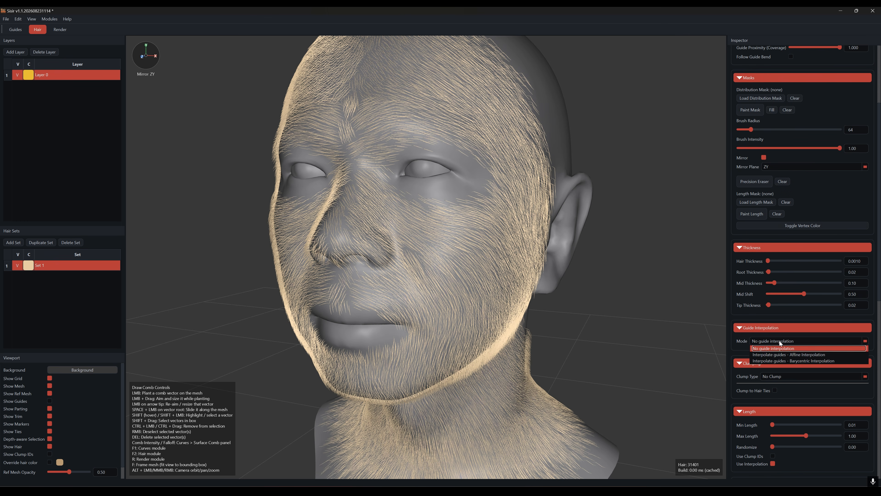
pyautogui.click(782, 354)
# - Set the hair's length randomization to 0.16 and its maximum length to 0.69
pyautogui.scroll(-9, 789, 333)
pyautogui.scroll(7, 789, 330)
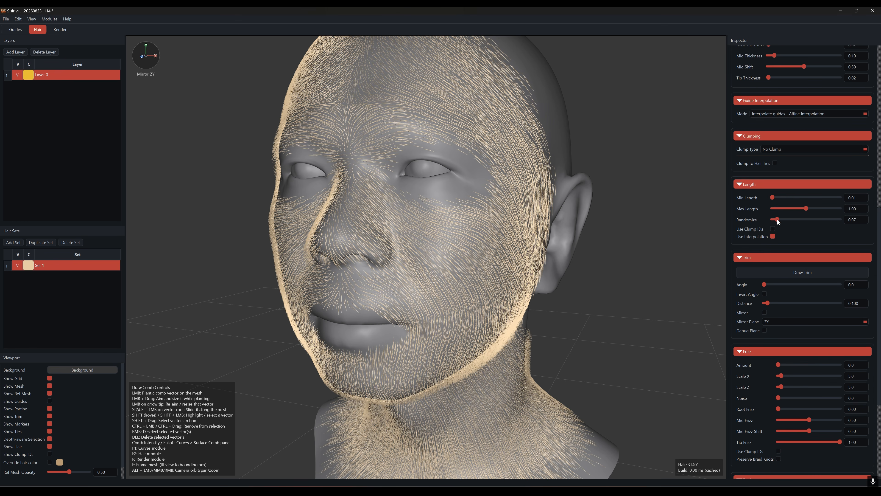
pyautogui.moveTo(777, 219); pyautogui.dragTo(782, 220)
pyautogui.moveTo(806, 209); pyautogui.dragTo(795, 211)
pyautogui.keyDown('alt'); pyautogui.moveTo(621, 330); pyautogui.dragTo(605, 305); pyautogui.keyUp('alt')
# - Set the hair resolution to 6 steps and raise the smoothness to its maximum
pyautogui.scroll(-8, 772, 417)
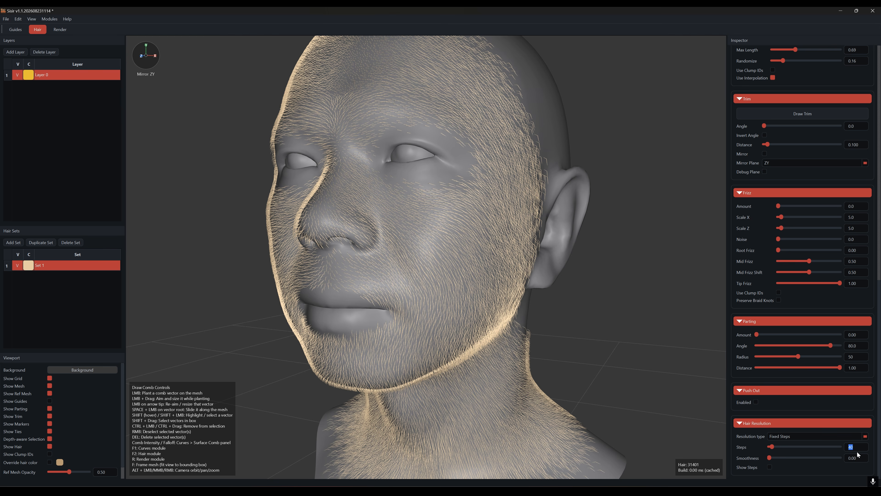
pyautogui.write('6')
pyautogui.press('Return')
pyautogui.moveTo(769, 457); pyautogui.dragTo(847, 459)
# - Enable Push Out for the hair with a tip amount of 0.05
pyautogui.click(756, 402)
pyautogui.moveTo(859, 423); pyautogui.dragTo(845, 423)
pyautogui.write('0.1')
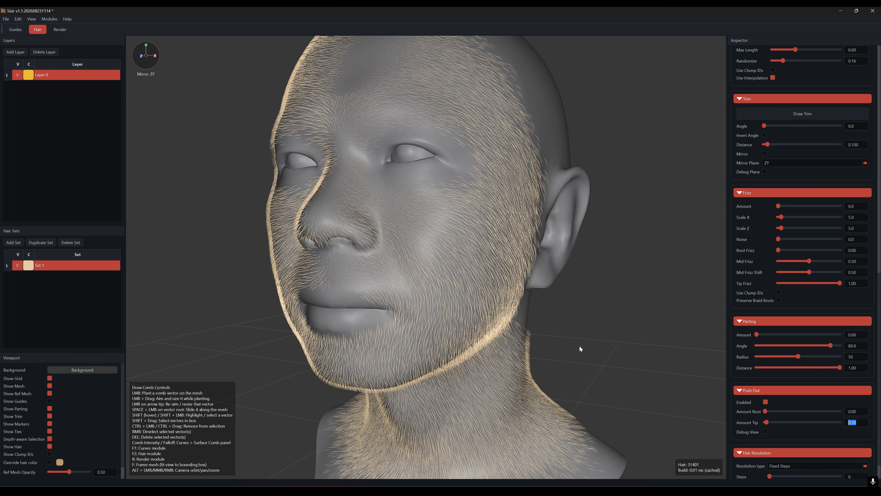
pyautogui.keyDown('alt'); pyautogui.moveTo(580, 348); pyautogui.dragTo(571, 386, button='middle'); pyautogui.keyUp('alt')
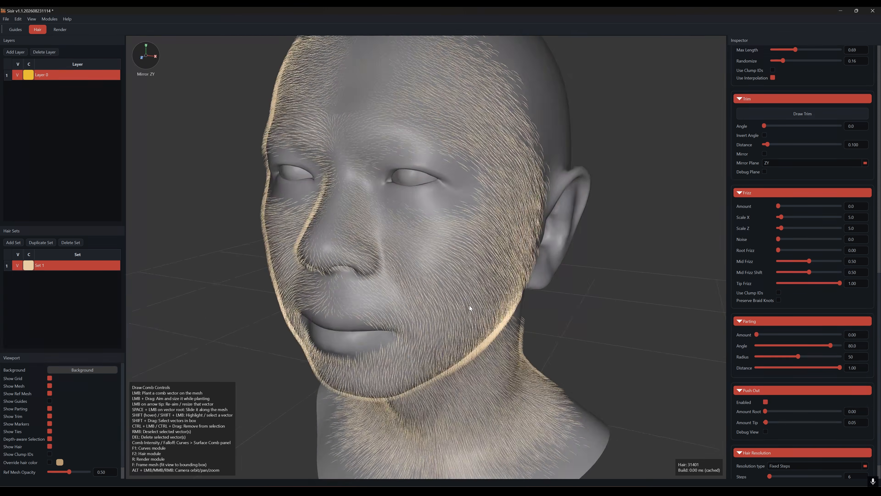
pyautogui.moveTo(470, 308)
pyautogui.keyDown('alt'); pyautogui.mouseDown()
pyautogui.moveTo(578, 292)
pyautogui.moveTo(472, 307)
pyautogui.mouseUp(); pyautogui.keyUp('alt')
pyautogui.moveTo(472, 307)
pyautogui.keyDown('alt'); pyautogui.mouseDown(button='right')
pyautogui.moveTo(481, 316)
pyautogui.moveTo(455, 278)
pyautogui.mouseUp(button='right'); pyautogui.keyUp('alt')
pyautogui.moveTo(455, 277)
pyautogui.keyDown('alt'); pyautogui.mouseDown()
pyautogui.moveTo(436, 271)
pyautogui.moveTo(500, 269)
pyautogui.mouseUp(); pyautogui.keyUp('alt')
# - Start painting the length mask with the vertex colour display off and the brush intensity at 0.02
pyautogui.scroll(10, 757, 186)
pyautogui.click(748, 136)
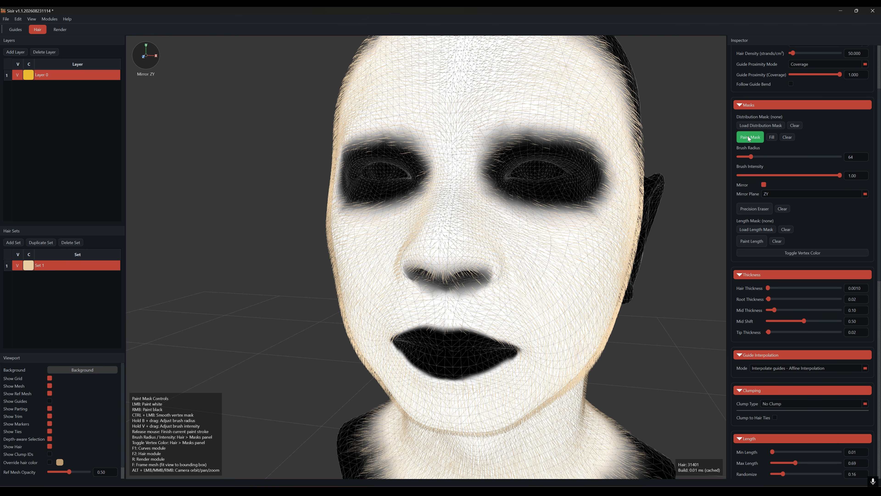
pyautogui.click(752, 241)
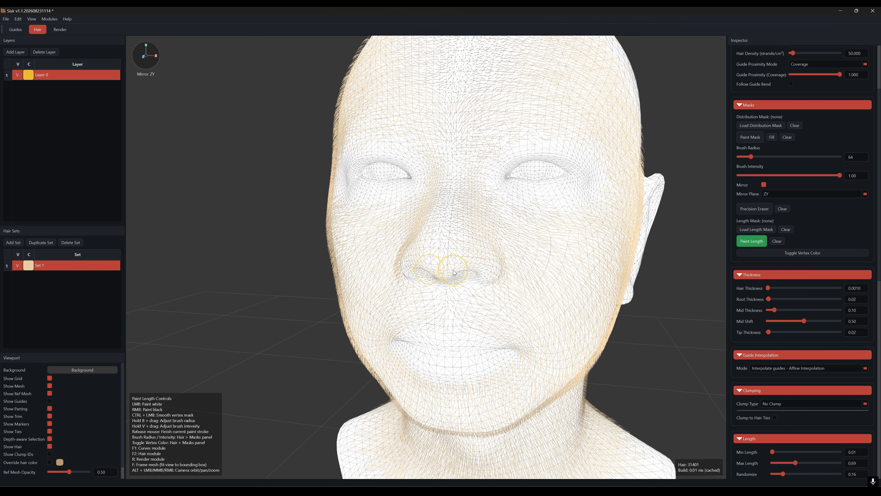
pyautogui.click(753, 252)
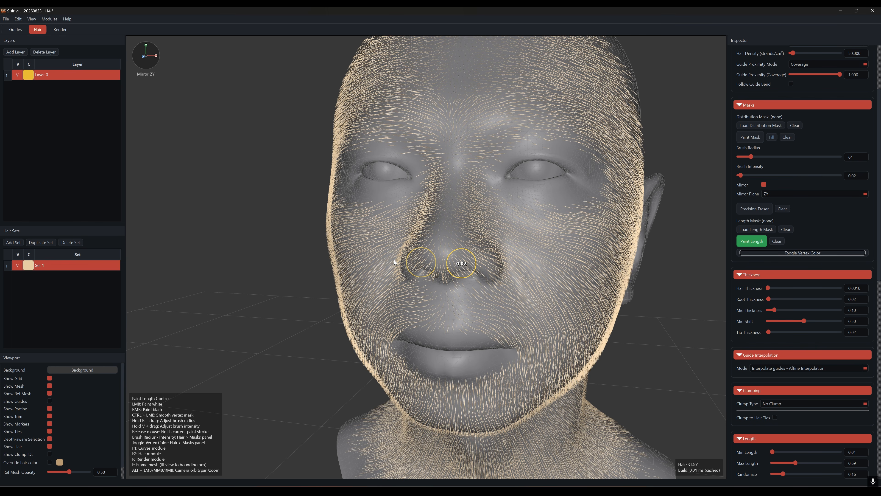
# - Paint the length mask black over the nose and upper lip to shorten the hair there, and finish length painting
pyautogui.moveTo(425, 266)
pyautogui.mouseDown(button='right')
pyautogui.moveTo(444, 284)
pyautogui.moveTo(448, 271)
pyautogui.moveTo(467, 265)
pyautogui.moveTo(474, 225)
pyautogui.moveTo(465, 207)
pyautogui.mouseUp(button='right')
pyautogui.press('v')
pyautogui.keyDown('alt'); pyautogui.moveTo(485, 326); pyautogui.dragTo(487, 297); pyautogui.keyUp('alt')
pyautogui.moveTo(488, 298); pyautogui.dragTo(487, 302, button='right')
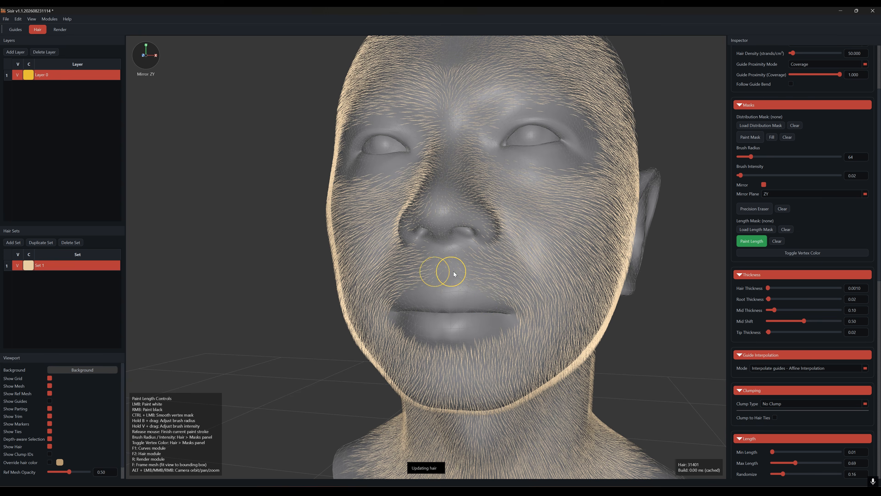
pyautogui.moveTo(454, 271)
pyautogui.keyDown('alt'); pyautogui.mouseDown()
pyautogui.moveTo(377, 204)
pyautogui.moveTo(491, 279)
pyautogui.moveTo(443, 275)
pyautogui.moveTo(497, 293)
pyautogui.moveTo(546, 224)
pyautogui.mouseUp(); pyautogui.keyUp('alt')
pyautogui.moveTo(497, 247)
pyautogui.keyDown('alt'); pyautogui.mouseDown()
pyautogui.moveTo(535, 267)
pyautogui.moveTo(487, 326)
pyautogui.moveTo(401, 304)
pyautogui.moveTo(438, 282)
pyautogui.moveTo(551, 285)
pyautogui.moveTo(470, 289)
pyautogui.moveTo(479, 286)
pyautogui.mouseUp(); pyautogui.keyUp('alt')
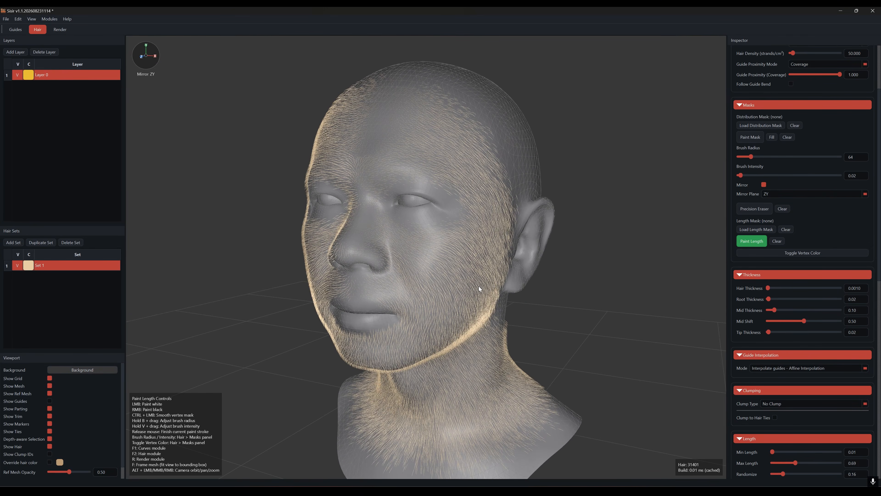
pyautogui.click(761, 240)
pyautogui.moveTo(691, 272)
pyautogui.keyDown('alt'); pyautogui.mouseDown()
pyautogui.moveTo(616, 307)
pyautogui.moveTo(675, 306)
pyautogui.mouseUp(); pyautogui.keyUp('alt')
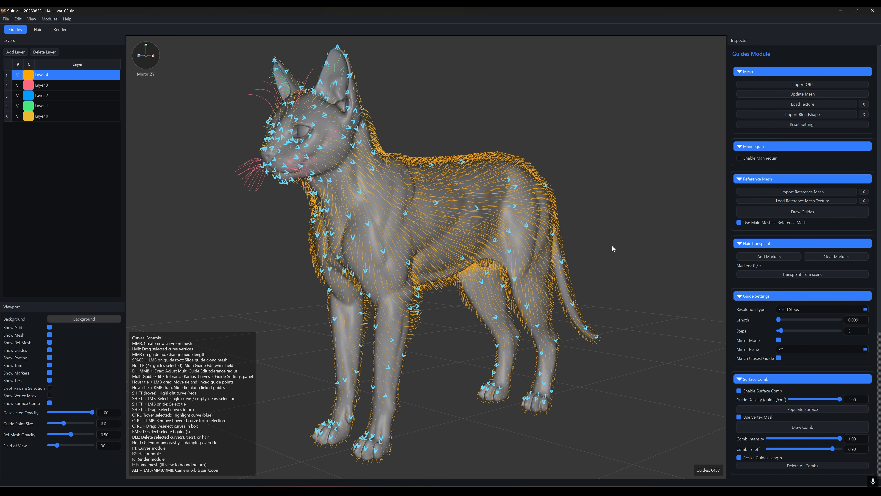
# - Examine the guide layers and comb vectors on the cat model in cat_02.sir, from the body to the face and whiskers
pyautogui.keyDown('alt'); pyautogui.moveTo(612, 246); pyautogui.dragTo(271, 256); pyautogui.keyUp('alt')
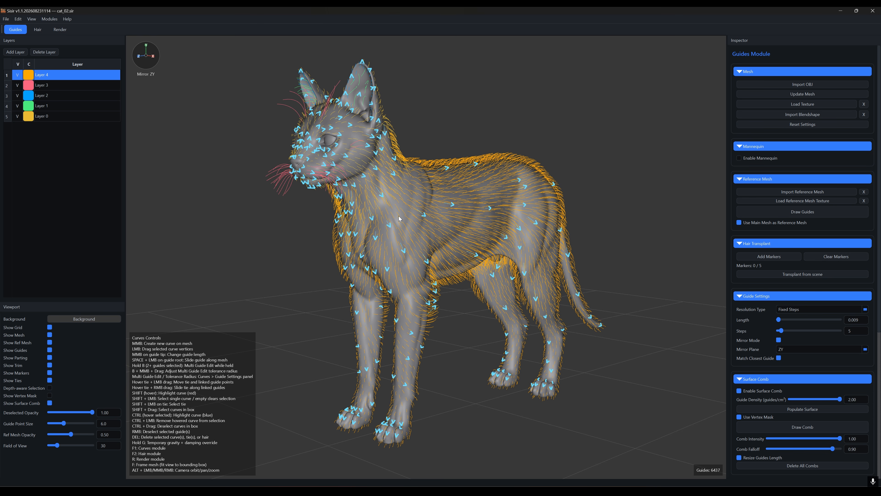
pyautogui.keyDown('alt'); pyautogui.moveTo(372, 197); pyautogui.dragTo(448, 284, button='right'); pyautogui.keyUp('alt')
pyautogui.keyDown('alt'); pyautogui.moveTo(447, 284); pyautogui.dragTo(499, 278); pyautogui.keyUp('alt')
pyautogui.keyDown('alt'); pyautogui.moveTo(458, 215); pyautogui.dragTo(456, 281, button='middle'); pyautogui.keyUp('alt')
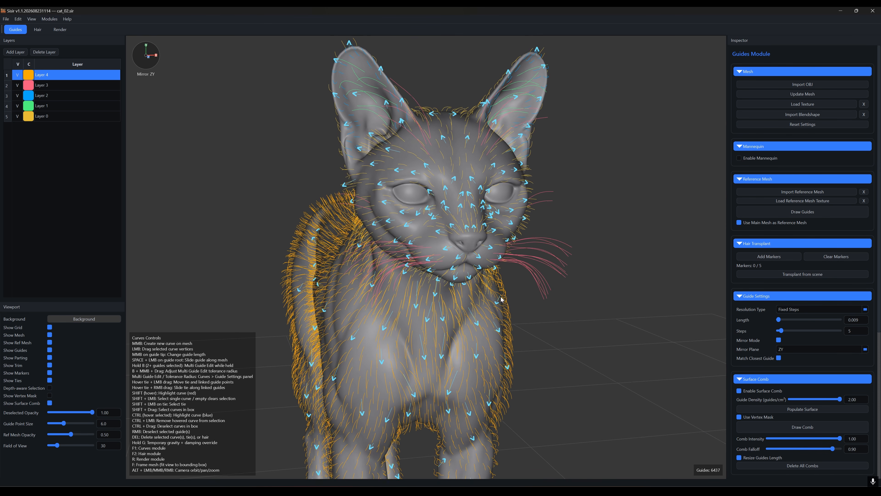
pyautogui.keyDown('alt'); pyautogui.moveTo(423, 264); pyautogui.dragTo(462, 282, button='right'); pyautogui.keyUp('alt')
pyautogui.keyDown('alt'); pyautogui.moveTo(462, 281); pyautogui.dragTo(523, 276); pyautogui.keyUp('alt')
pyautogui.keyDown('alt'); pyautogui.moveTo(448, 273); pyautogui.dragTo(566, 259, button='right'); pyautogui.keyUp('alt')
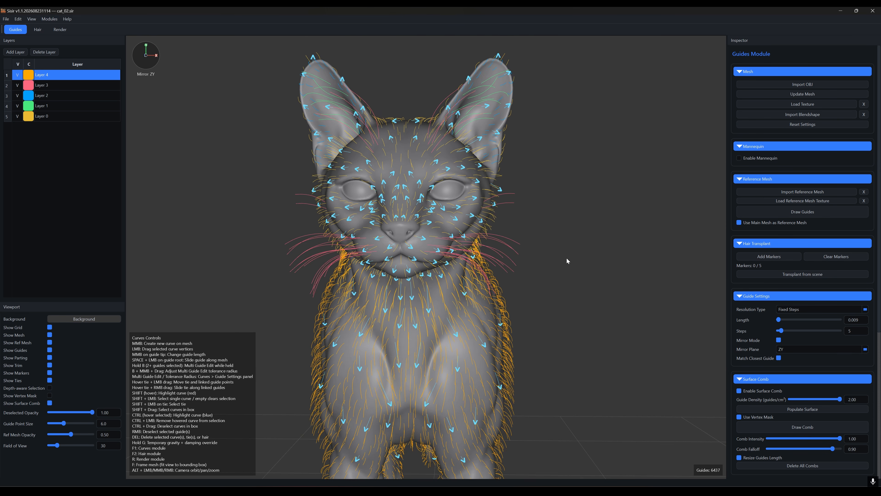
pyautogui.keyDown('alt'); pyautogui.moveTo(566, 260); pyautogui.dragTo(544, 259); pyautogui.keyUp('alt')
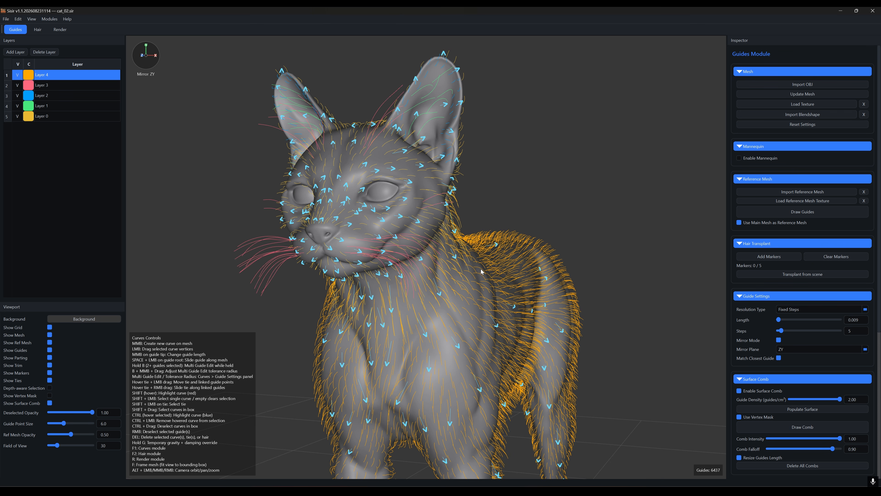
pyautogui.keyDown('alt'); pyautogui.moveTo(482, 272); pyautogui.dragTo(524, 302, button='right'); pyautogui.keyUp('alt')
pyautogui.moveTo(524, 302)
pyautogui.keyDown('alt'); pyautogui.mouseDown()
pyautogui.moveTo(499, 304)
pyautogui.moveTo(522, 306)
pyautogui.mouseUp(); pyautogui.keyUp('alt')
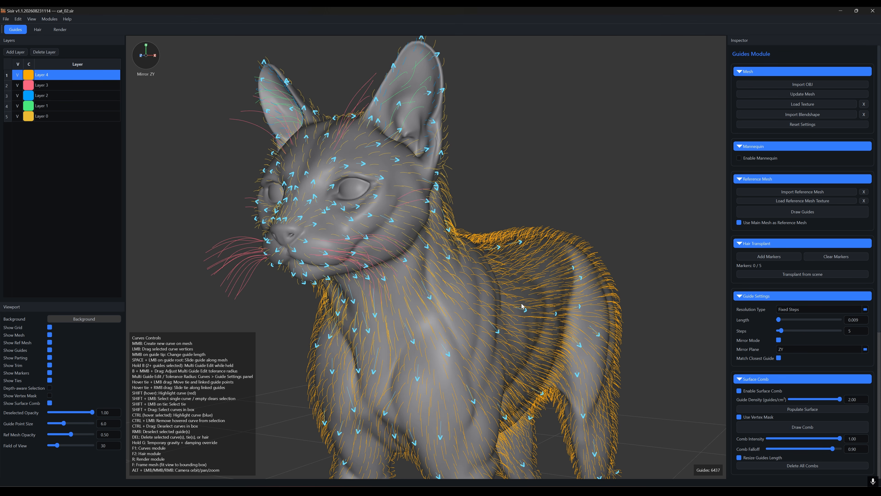
# - Display the cat in the Hair module and examine its coloured fur sets on the head, body, legs and tail
pyautogui.press('F2')
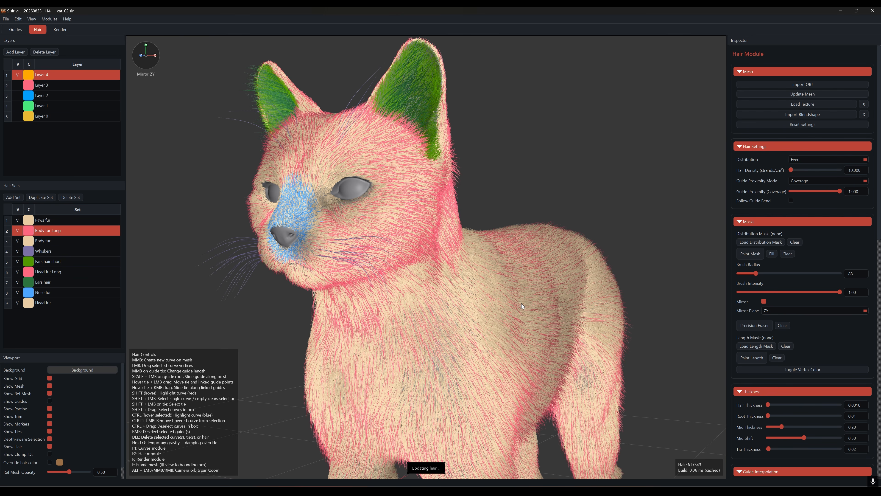
pyautogui.keyDown('alt'); pyautogui.moveTo(522, 304); pyautogui.dragTo(502, 317, button='right'); pyautogui.keyUp('alt')
pyautogui.keyDown('alt'); pyautogui.moveTo(503, 316); pyautogui.dragTo(478, 192, button='middle'); pyautogui.keyUp('alt')
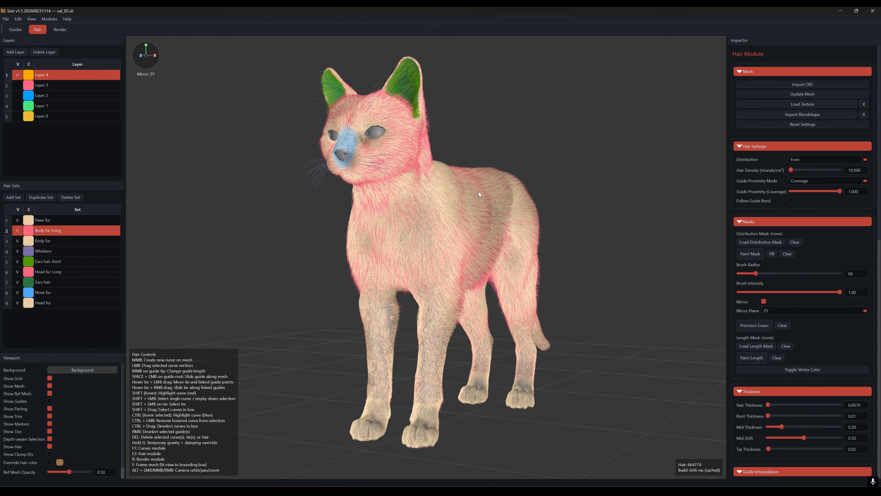
pyautogui.keyDown('alt'); pyautogui.moveTo(478, 192); pyautogui.dragTo(425, 225); pyautogui.keyUp('alt')
pyautogui.keyDown('alt'); pyautogui.moveTo(487, 245); pyautogui.dragTo(408, 239, button='middle'); pyautogui.keyUp('alt')
pyautogui.scroll(1, 408, 240)
pyautogui.keyDown('alt'); pyautogui.moveTo(408, 240); pyautogui.dragTo(407, 242); pyautogui.keyUp('alt')
pyautogui.scroll(-2, 407, 242)
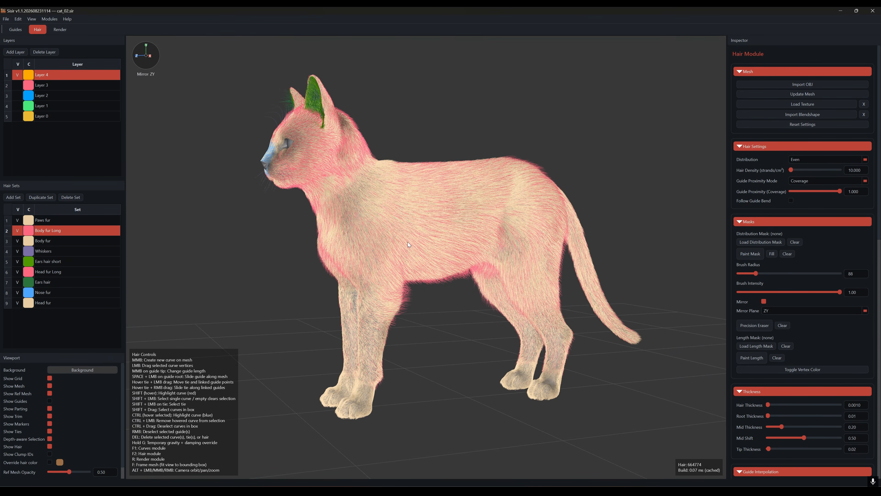
pyautogui.scroll(1, 407, 242)
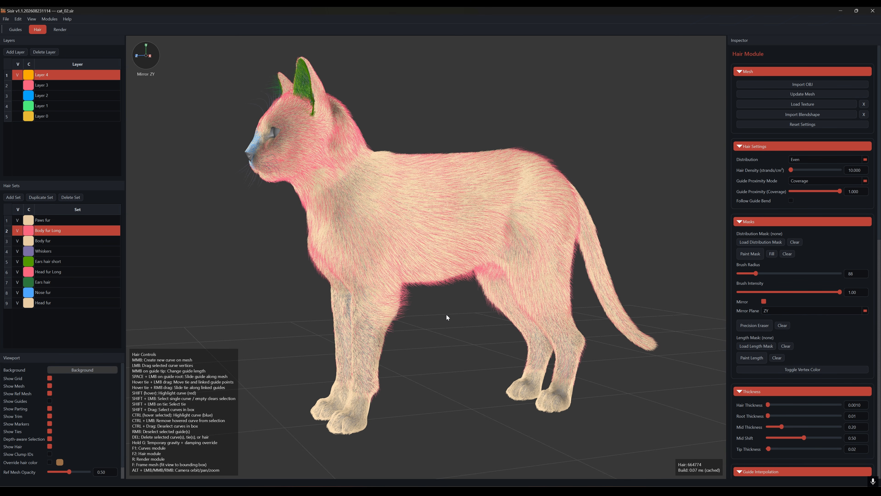
# - Display the standing cat in the Render module and examine its shaded fur on the body, head and legs
pyautogui.press('r')
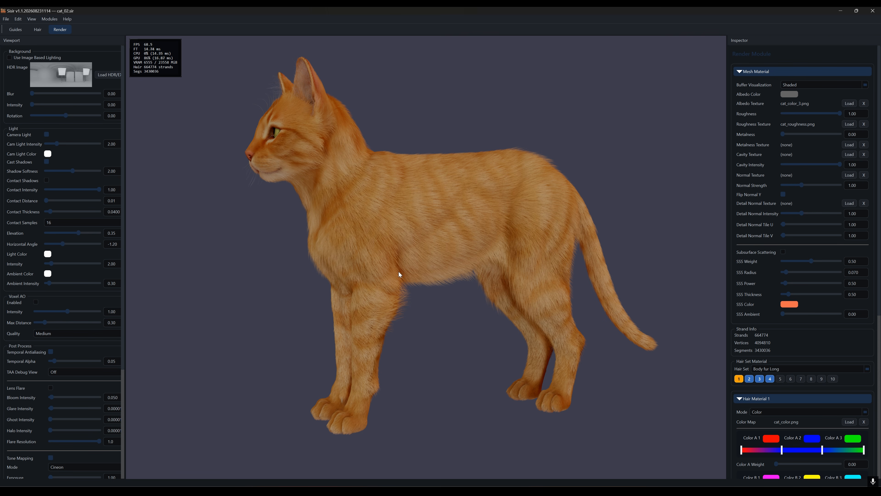
pyautogui.moveTo(399, 271)
pyautogui.keyDown('alt'); pyautogui.mouseDown()
pyautogui.moveTo(557, 270)
pyautogui.moveTo(427, 270)
pyautogui.moveTo(403, 257)
pyautogui.mouseUp(); pyautogui.keyUp('alt')
pyautogui.scroll(3, 403, 250)
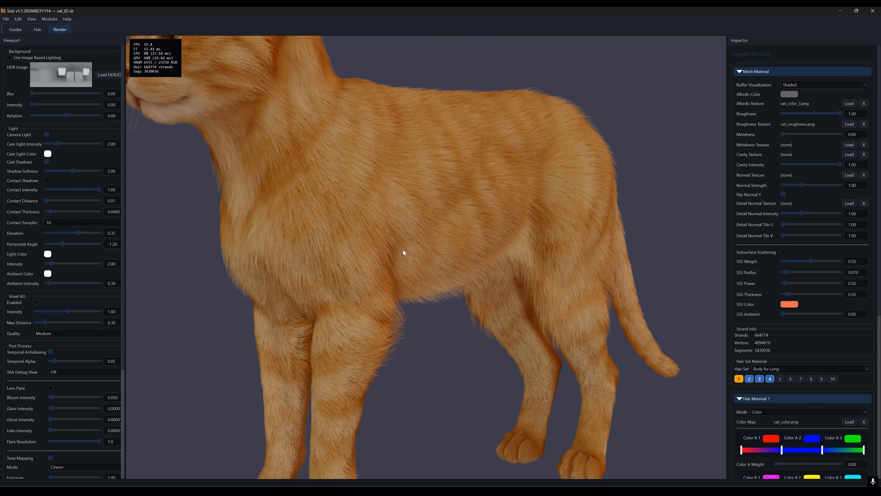
pyautogui.keyDown('alt'); pyautogui.moveTo(403, 250); pyautogui.dragTo(571, 407, button='middle'); pyautogui.keyUp('alt')
pyautogui.scroll(5, 440, 268)
pyautogui.keyDown('alt'); pyautogui.moveTo(440, 267); pyautogui.dragTo(426, 327); pyautogui.keyUp('alt')
pyautogui.scroll(-10, 426, 328)
pyautogui.keyDown('alt'); pyautogui.moveTo(450, 337); pyautogui.dragTo(379, 208, button='middle'); pyautogui.keyUp('alt')
pyautogui.scroll(5, 379, 207)
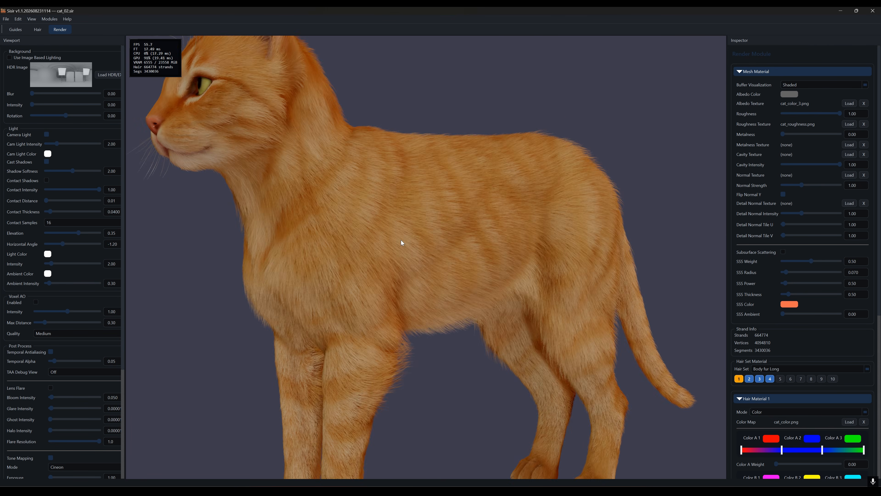
pyautogui.keyDown('alt'); pyautogui.moveTo(401, 240); pyautogui.dragTo(450, 261); pyautogui.keyUp('alt')
pyautogui.scroll(-5, 438, 250)
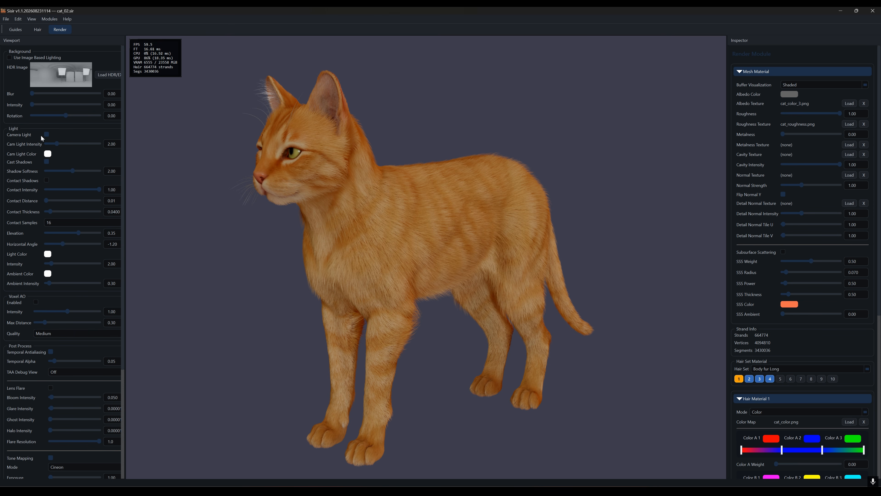
pyautogui.moveTo(371, 284)
pyautogui.keyDown('alt'); pyautogui.mouseDown()
pyautogui.moveTo(478, 283)
pyautogui.moveTo(377, 279)
pyautogui.mouseUp(); pyautogui.keyUp('alt')
# - Import the cat_sit.obj blendshape in the Guides module, set its weight to 1.00, and show the seated cat's hair sets
pyautogui.press('F1')
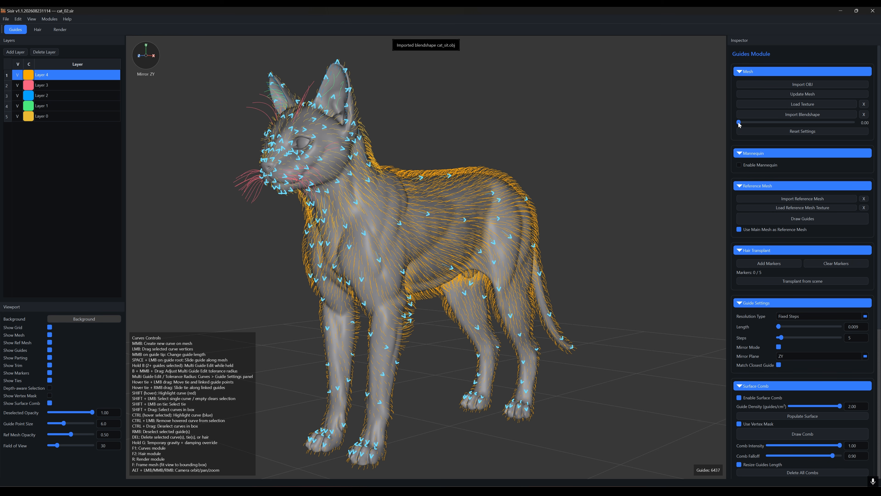
pyautogui.moveTo(739, 122); pyautogui.dragTo(853, 123)
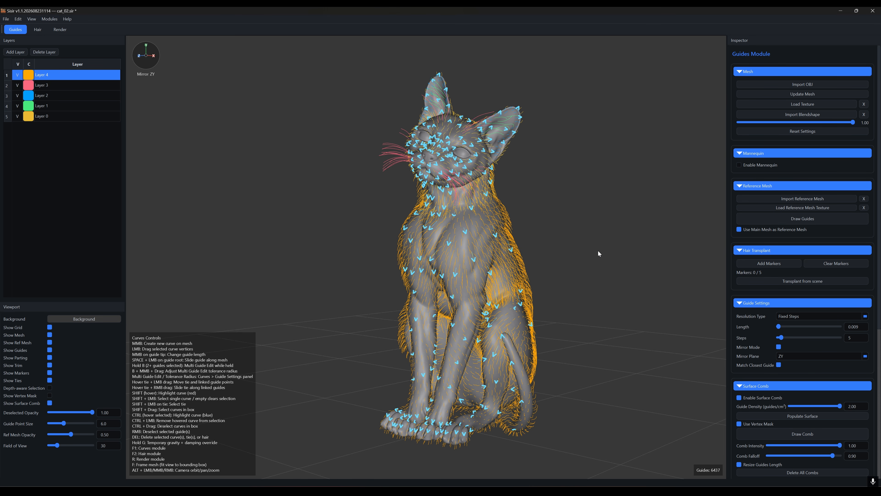
pyautogui.press('F2')
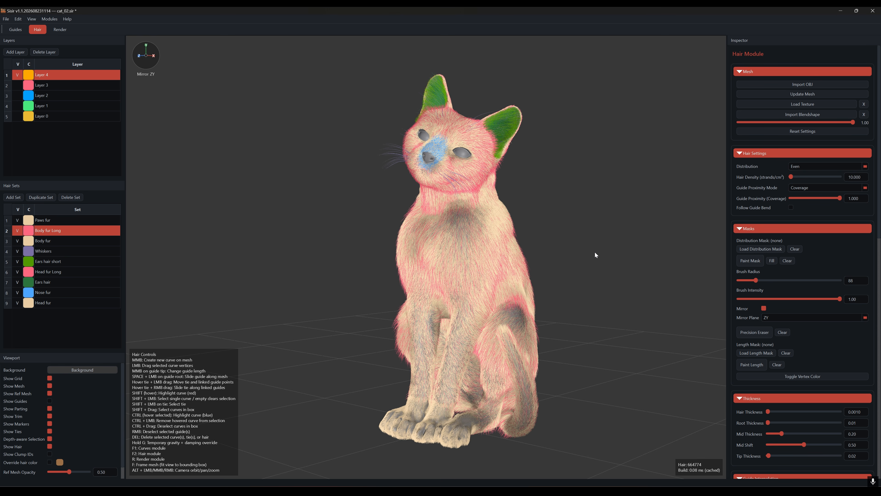
pyautogui.moveTo(595, 252)
pyautogui.keyDown('alt'); pyautogui.mouseDown()
pyautogui.moveTo(596, 267)
pyautogui.moveTo(626, 268)
pyautogui.moveTo(572, 267)
pyautogui.moveTo(597, 268)
pyautogui.mouseUp(); pyautogui.keyUp('alt')
# - Display the seated cat in the Render module and examine its fur from the front, side and back
pyautogui.press('r')
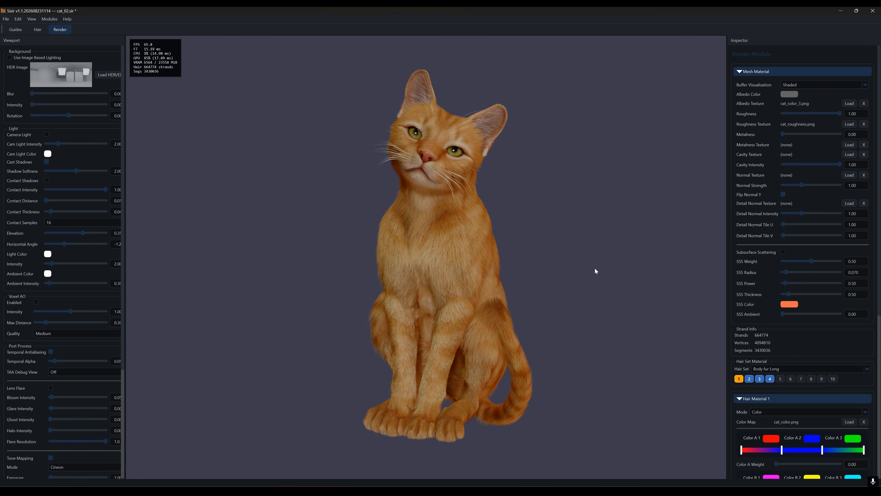
pyautogui.keyDown('alt'); pyautogui.moveTo(595, 268); pyautogui.dragTo(429, 256); pyautogui.keyUp('alt')
pyautogui.moveTo(526, 280)
pyautogui.keyDown('alt'); pyautogui.mouseDown()
pyautogui.moveTo(430, 283)
pyautogui.moveTo(570, 284)
pyautogui.moveTo(523, 281)
pyautogui.mouseUp(); pyautogui.keyUp('alt')
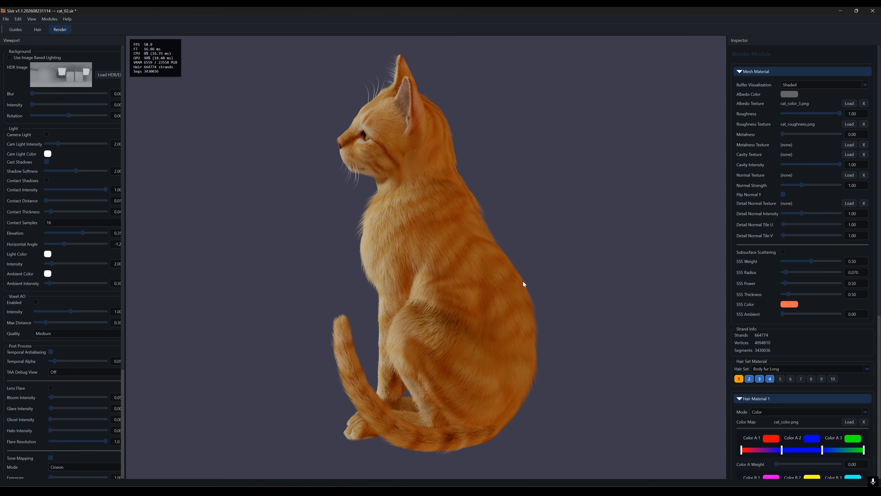
pyautogui.moveTo(504, 348)
pyautogui.keyDown('alt'); pyautogui.mouseDown()
pyautogui.moveTo(601, 347)
pyautogui.moveTo(521, 351)
pyautogui.mouseUp(); pyautogui.keyUp('alt')
pyautogui.moveTo(607, 319)
pyautogui.keyDown('alt'); pyautogui.mouseDown()
pyautogui.moveTo(575, 319)
pyautogui.moveTo(608, 317)
pyautogui.mouseUp(); pyautogui.keyUp('alt')
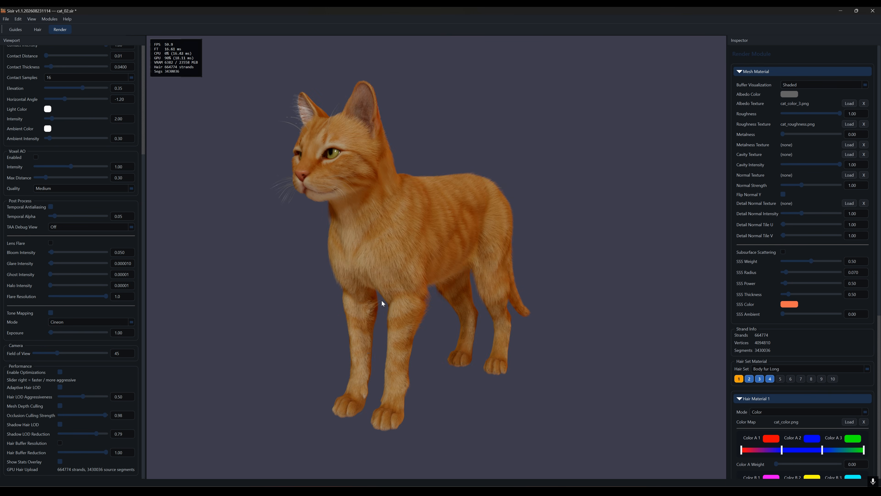
# - View the standing cat from the front and set the render camera's field of view to 120
pyautogui.keyDown('alt'); pyautogui.moveTo(381, 299); pyautogui.dragTo(419, 304); pyautogui.keyUp('alt')
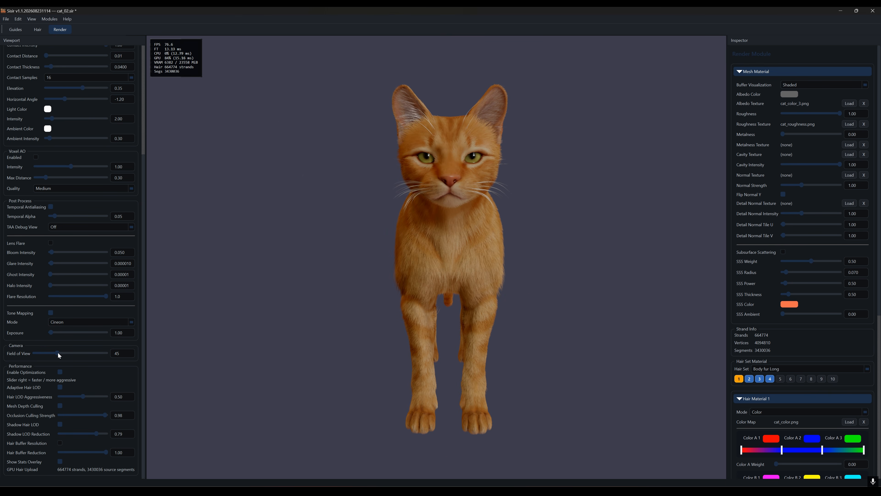
pyautogui.moveTo(57, 352); pyautogui.dragTo(107, 356)
pyautogui.scroll(10, 477, 278)
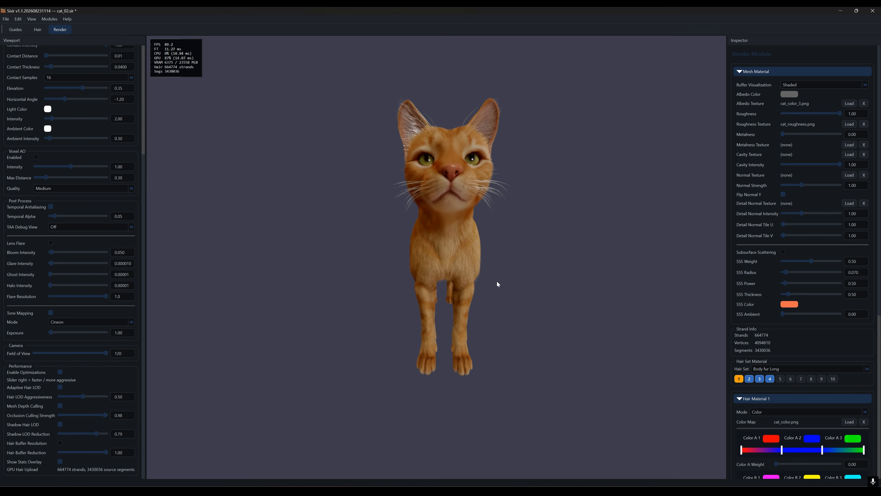